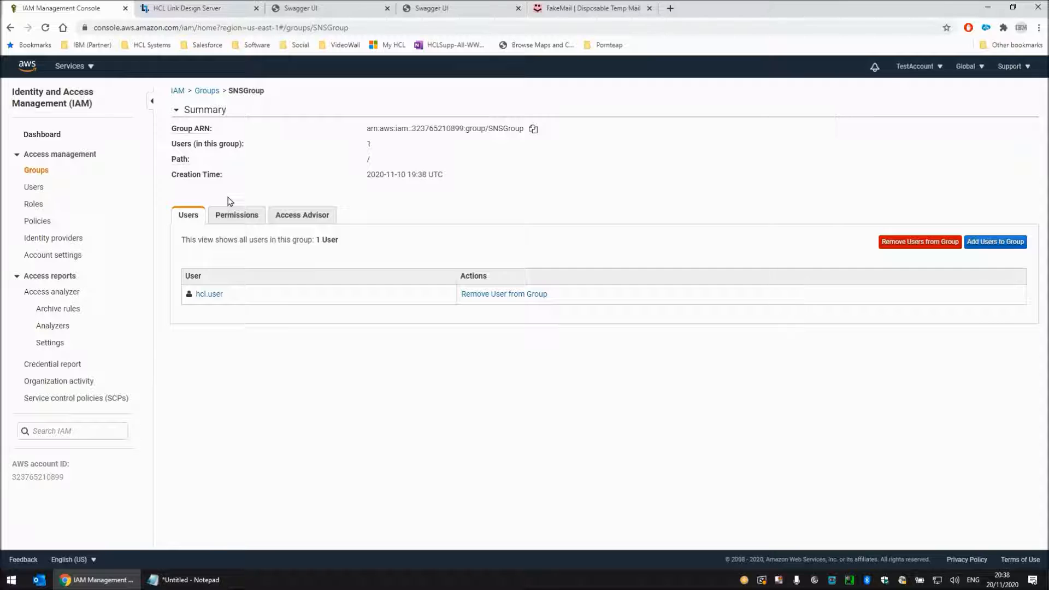
Review the SNSGroup's attached policies and member user, including that user's security credentials
click(237, 216)
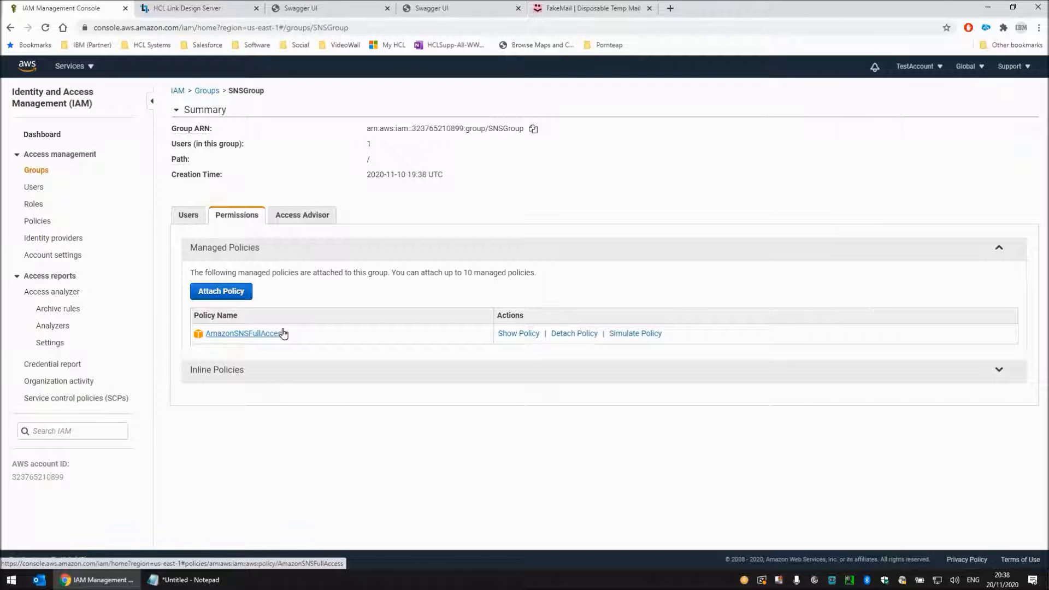
click(190, 218)
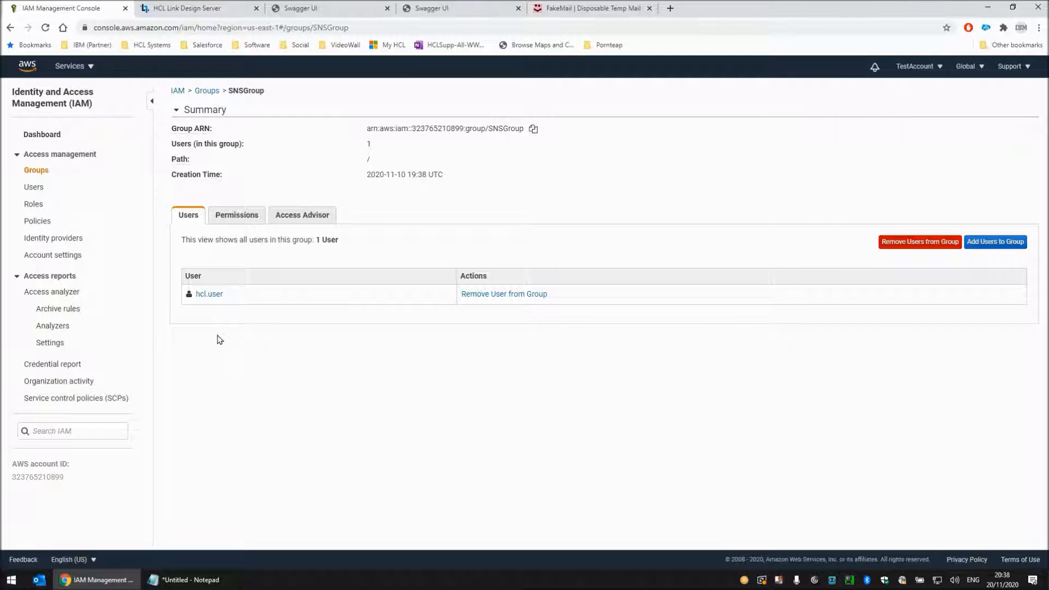
click(210, 295)
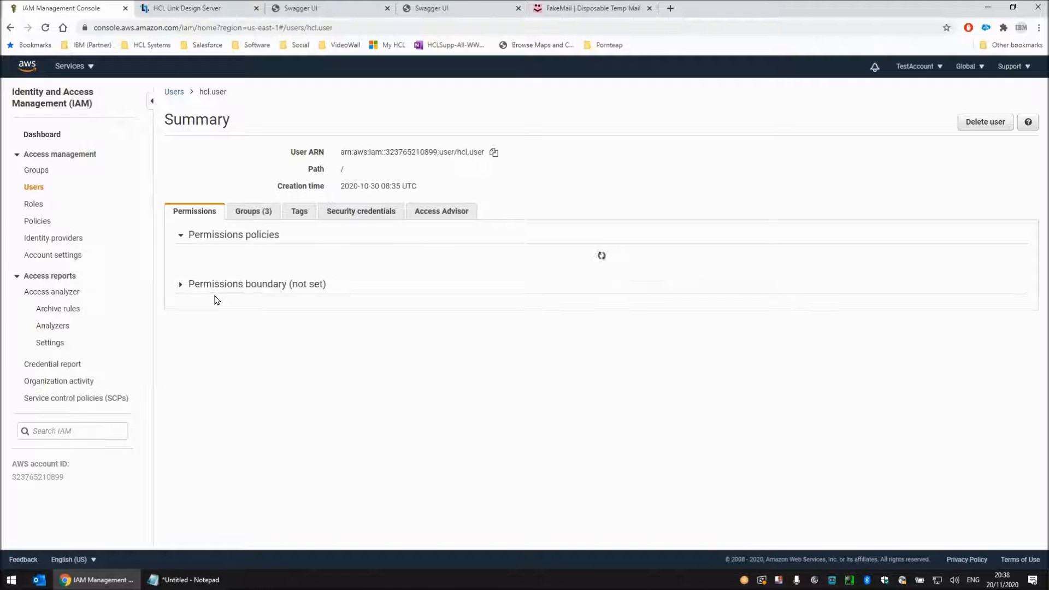
click(353, 213)
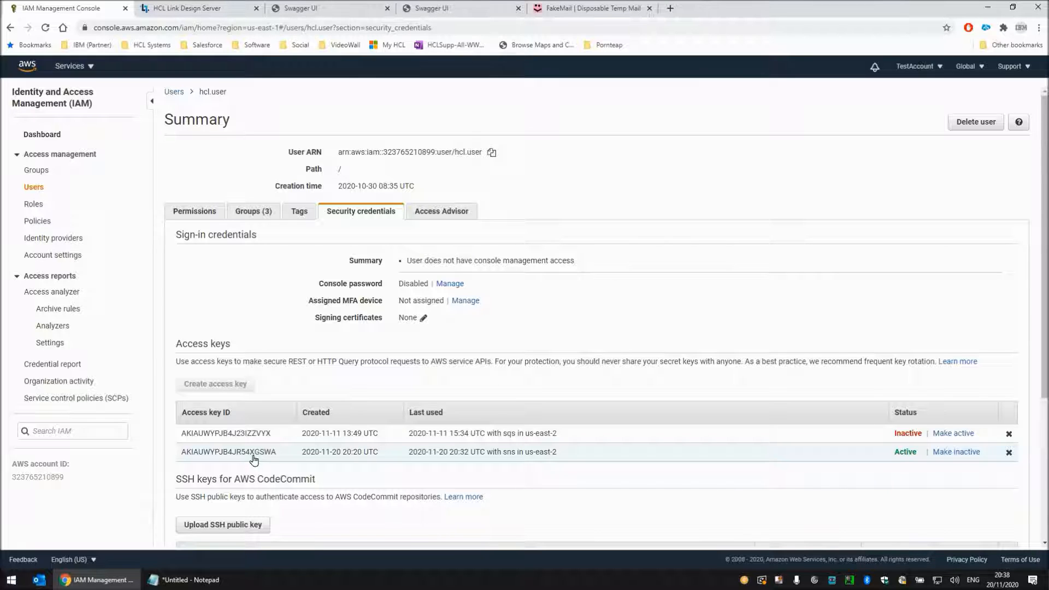
Switch to Notepad to examine the noted access key and secret key lines, and return to the AWS console
click(203, 581)
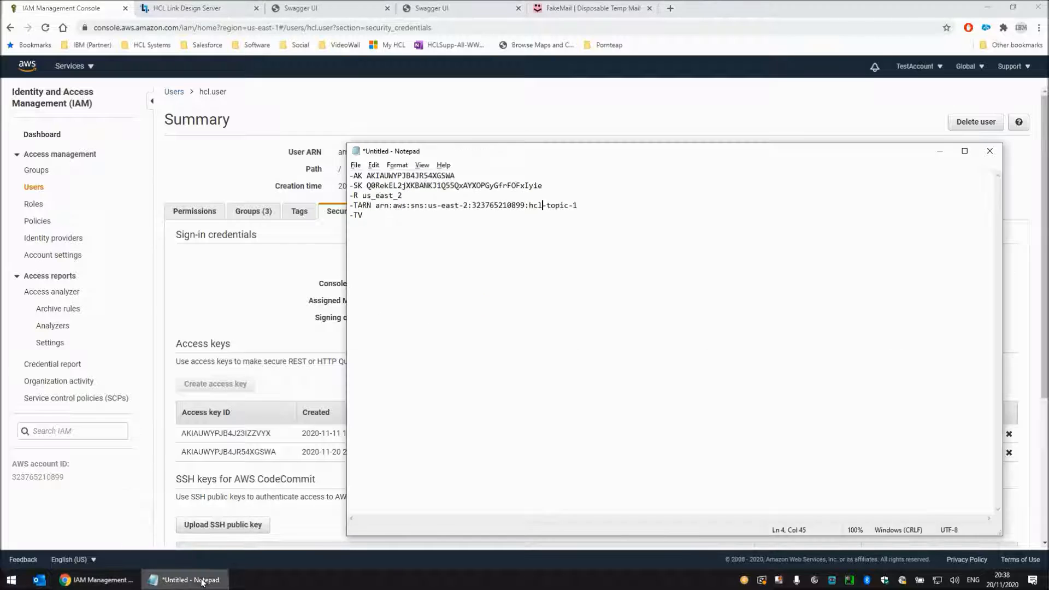
drag(543, 186, 332, 178)
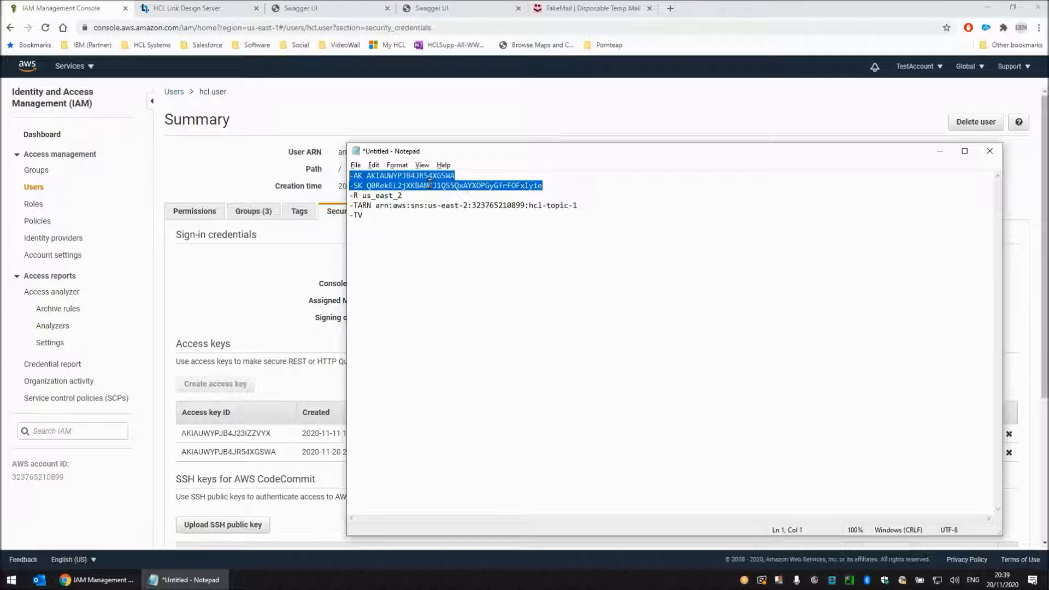
click(99, 581)
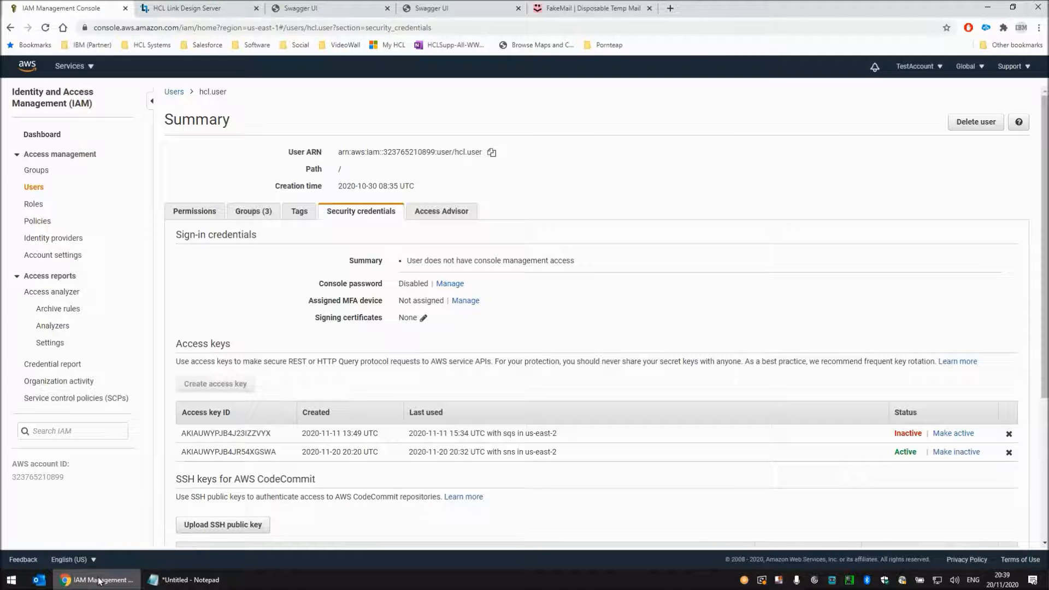
Open the details of hcl-topic-1 in Simple Notification Service and highlight its ARN
click(25, 68)
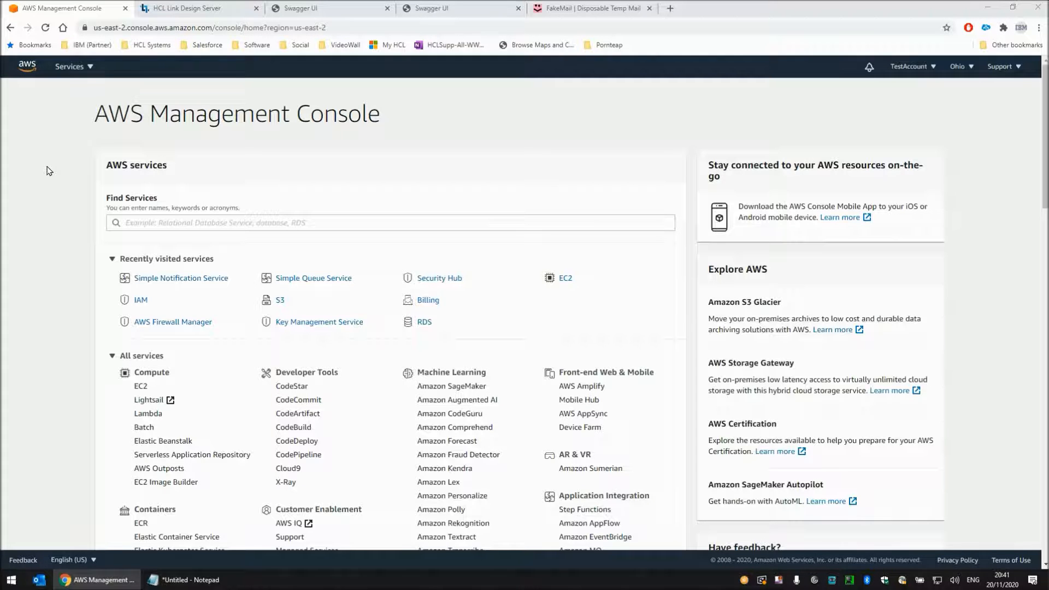
click(153, 285)
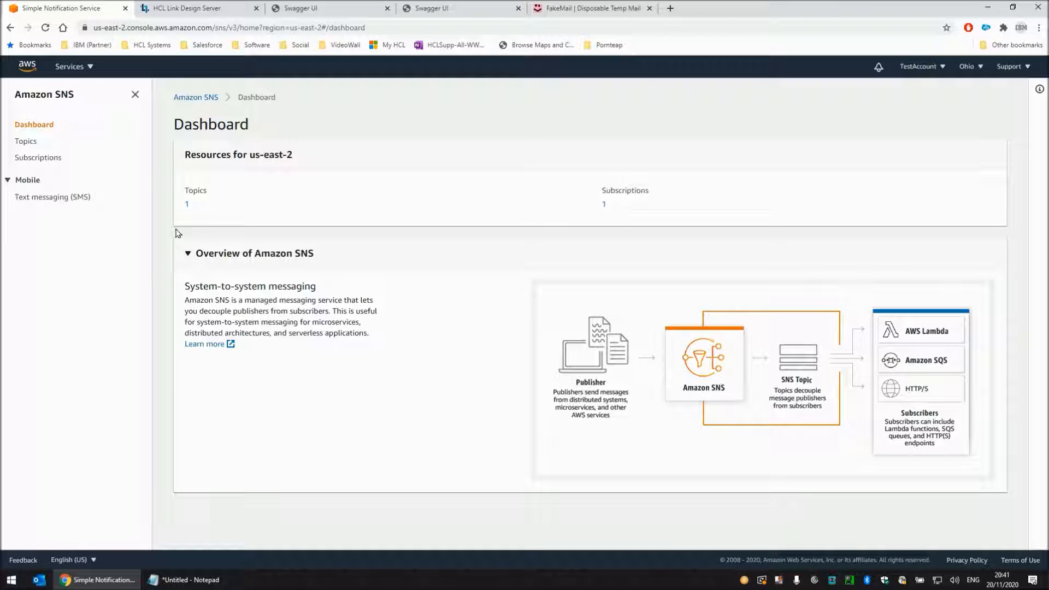
click(32, 144)
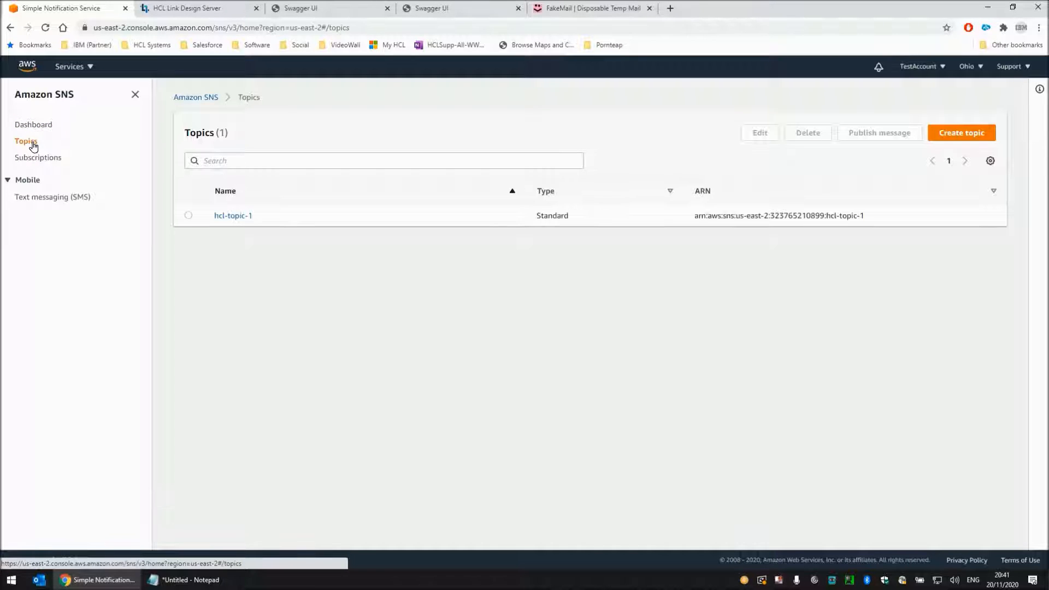
click(239, 219)
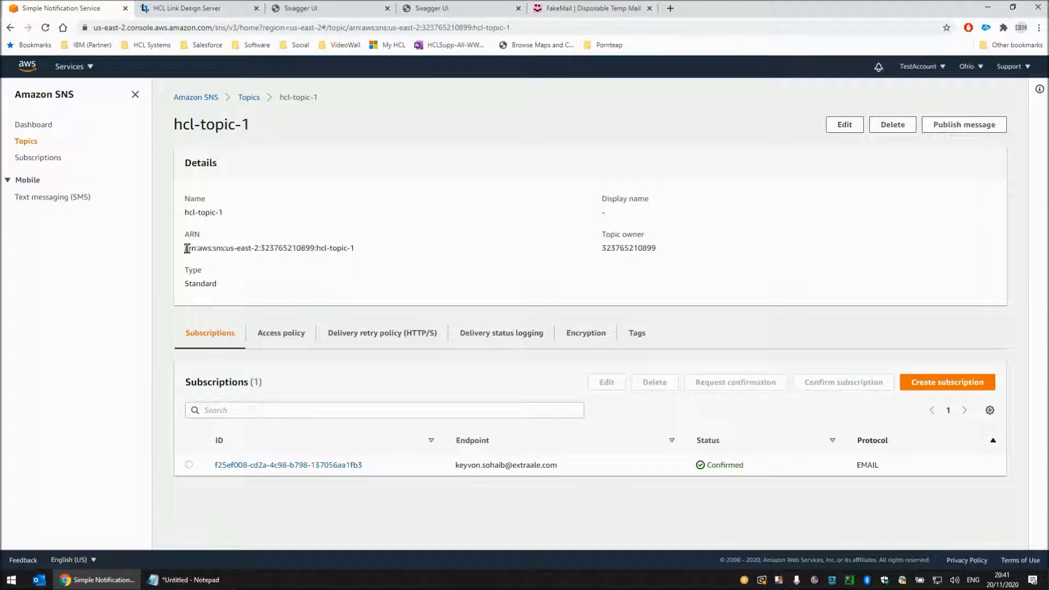
drag(185, 249, 357, 253)
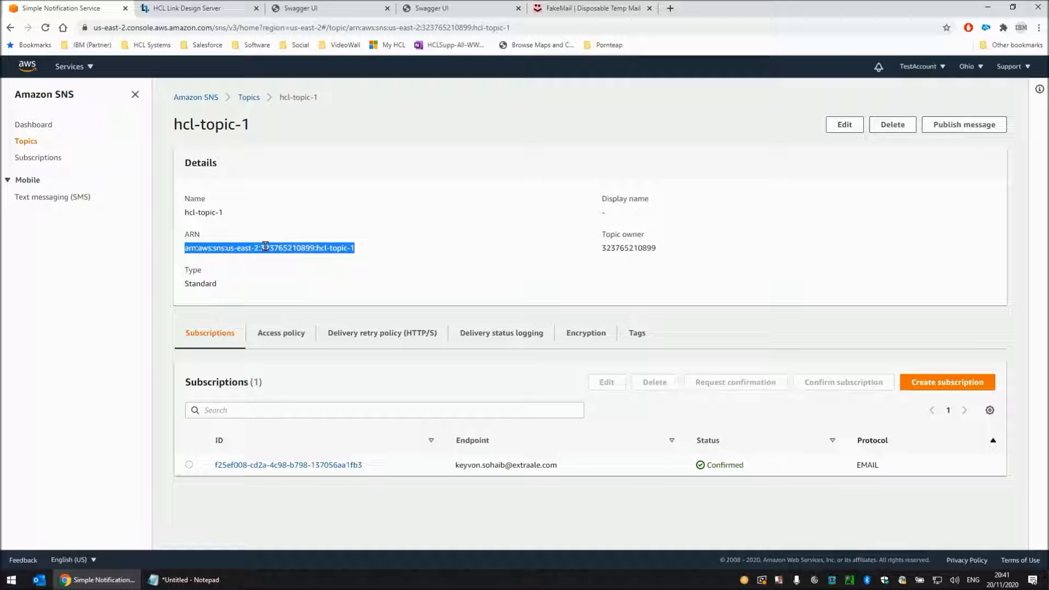
Switch to Notepad and examine the topic ARN, the region inside it and the -R us_east_2 setting
click(190, 581)
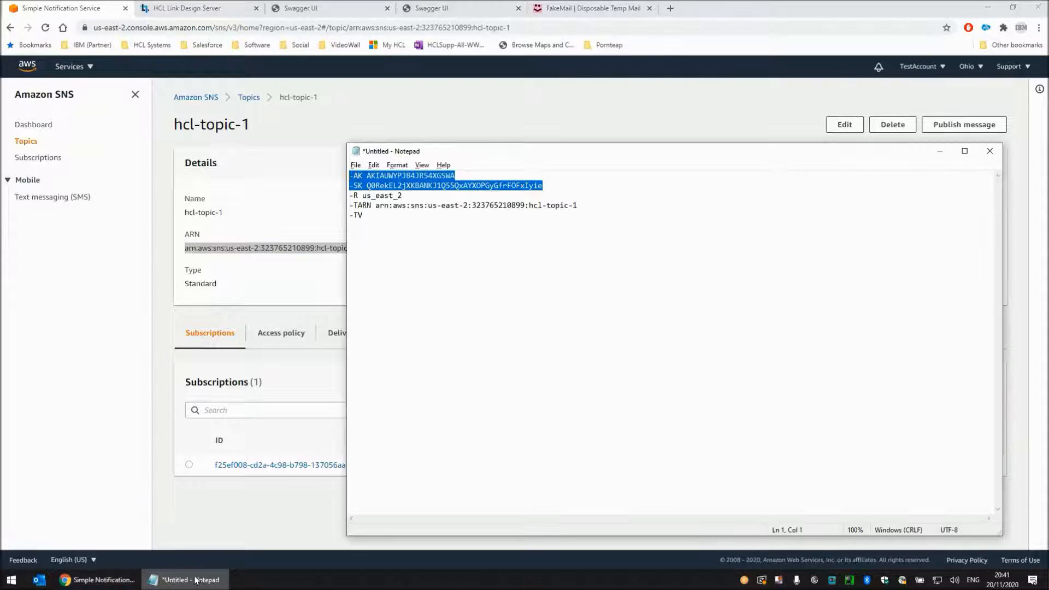
drag(375, 207, 591, 208)
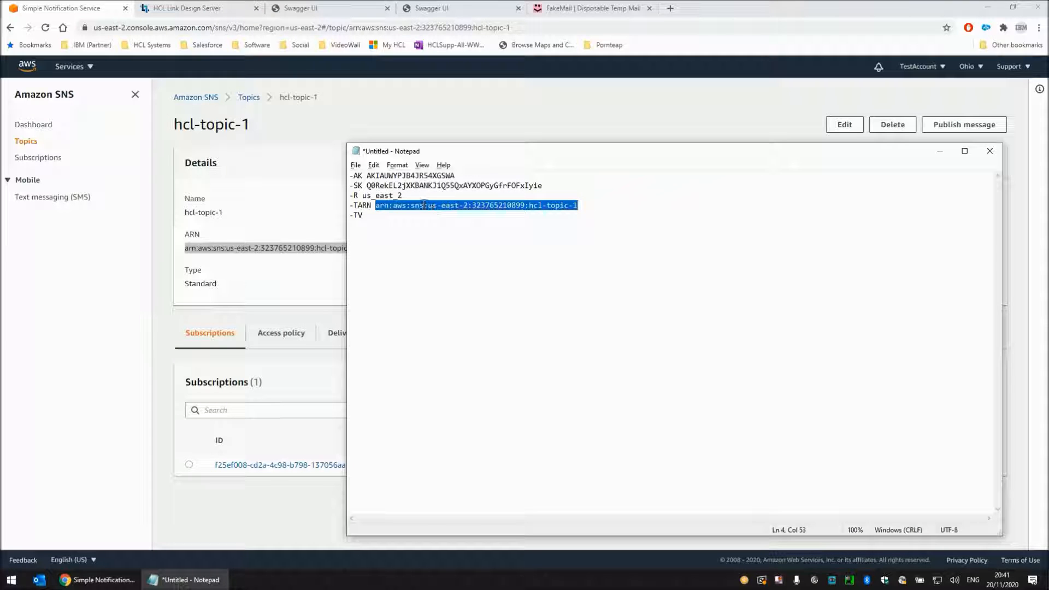
drag(428, 205, 469, 205)
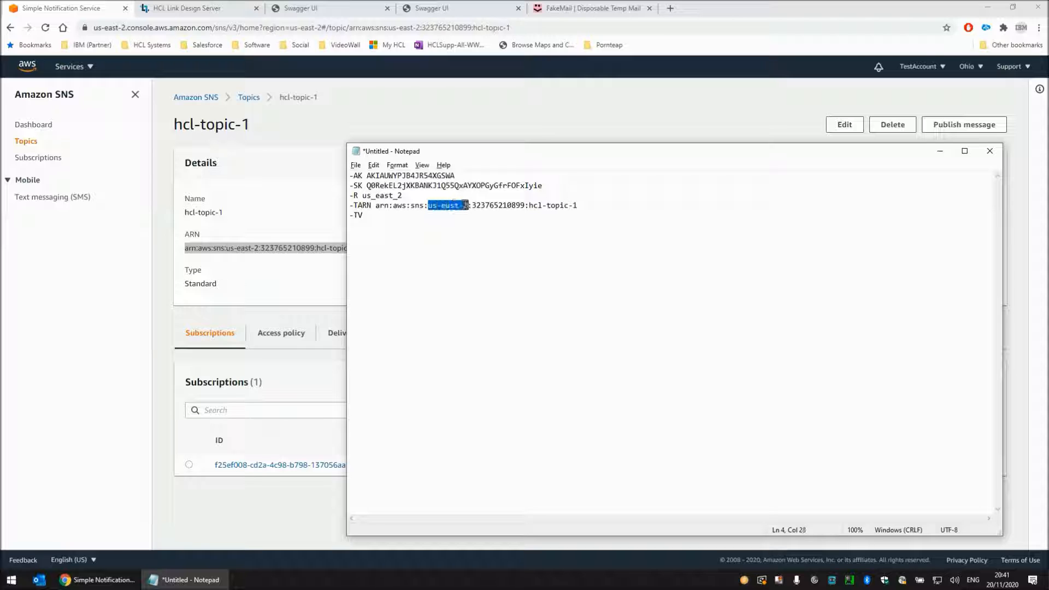
drag(363, 196, 403, 196)
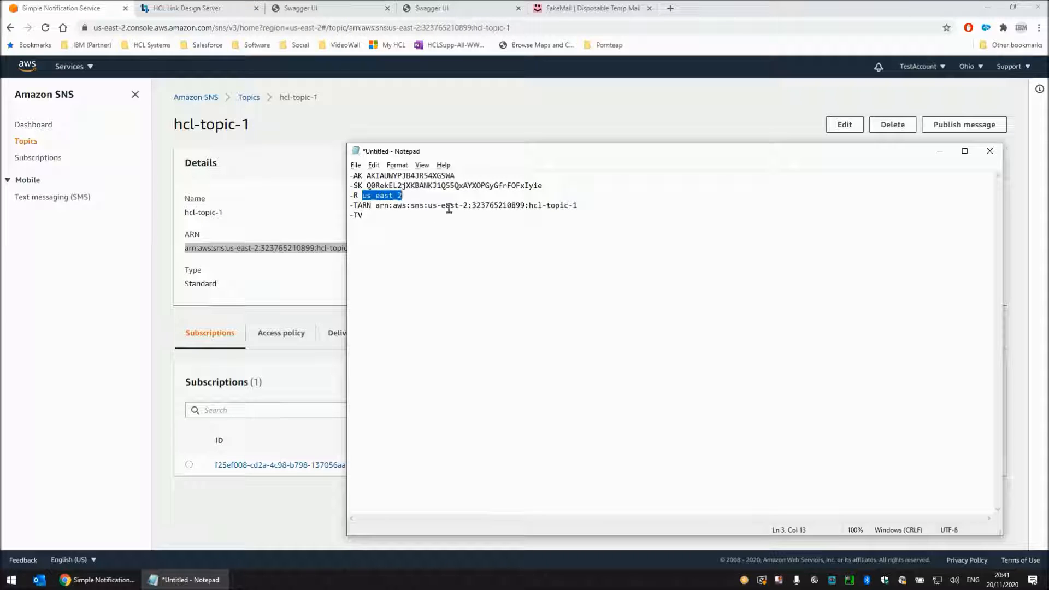
click(381, 218)
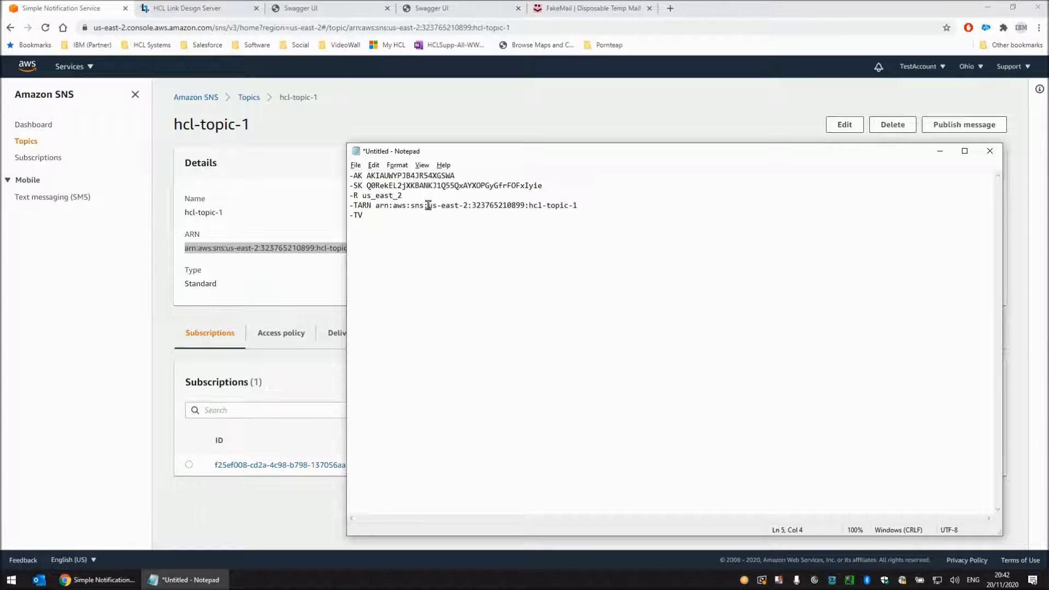
Check the topic's e-mail subscription in Amazon SNS and its FakeMail inbox, and return to the AWS console home
click(310, 136)
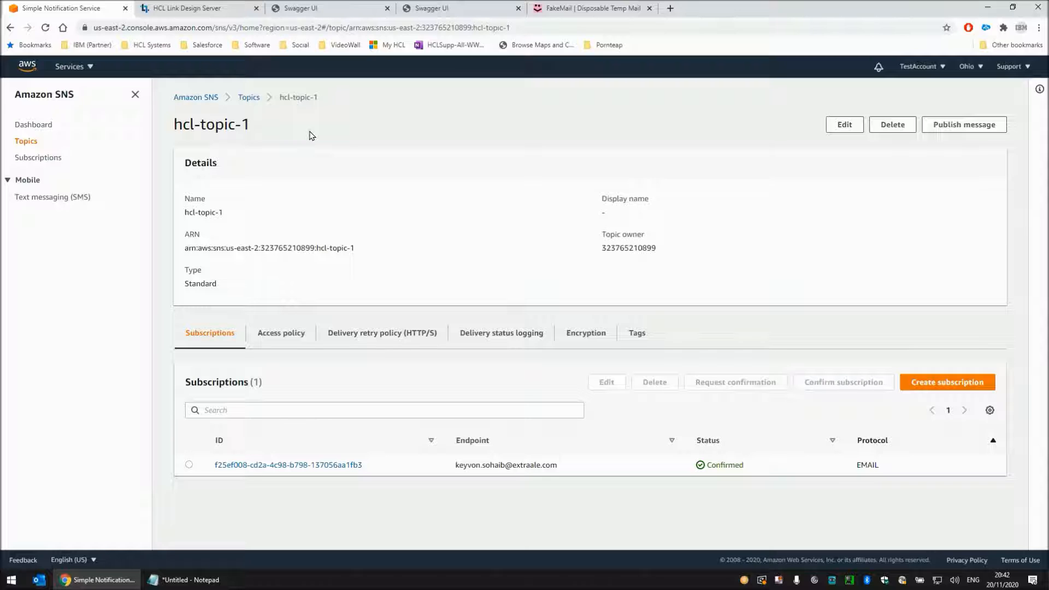
click(30, 160)
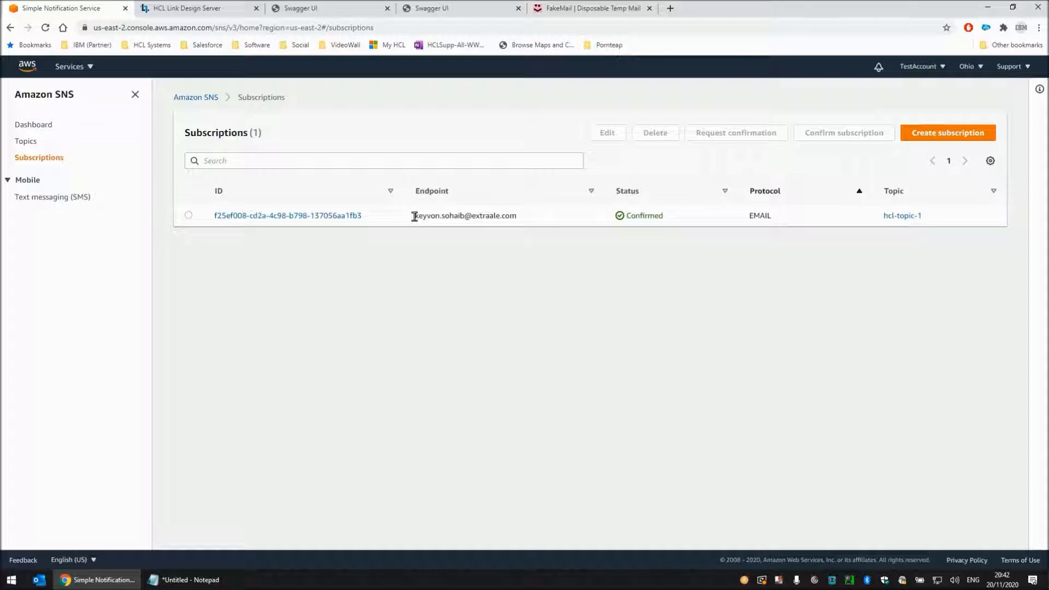
click(571, 8)
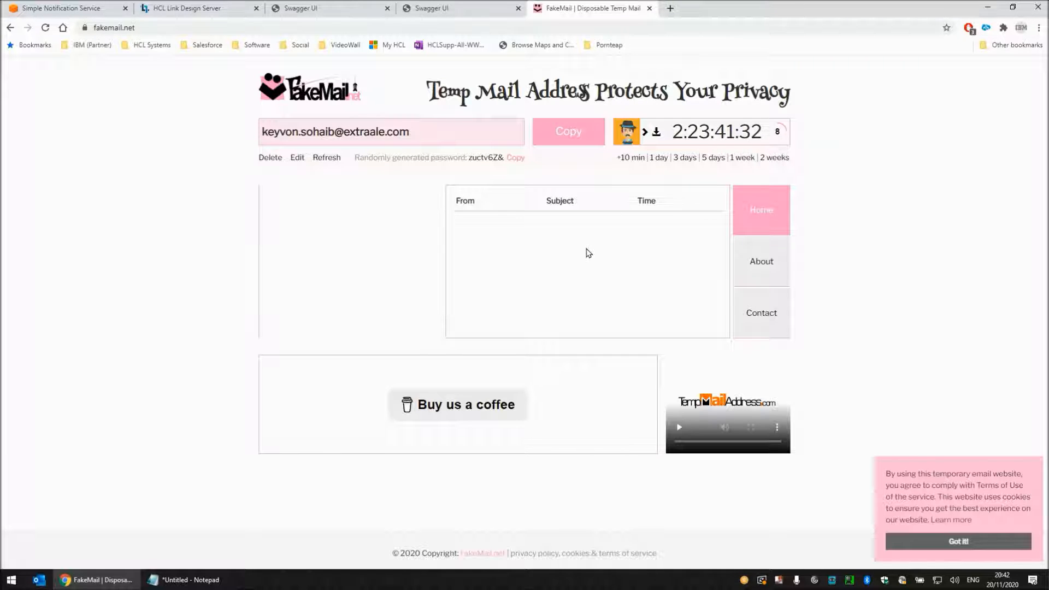
click(72, 10)
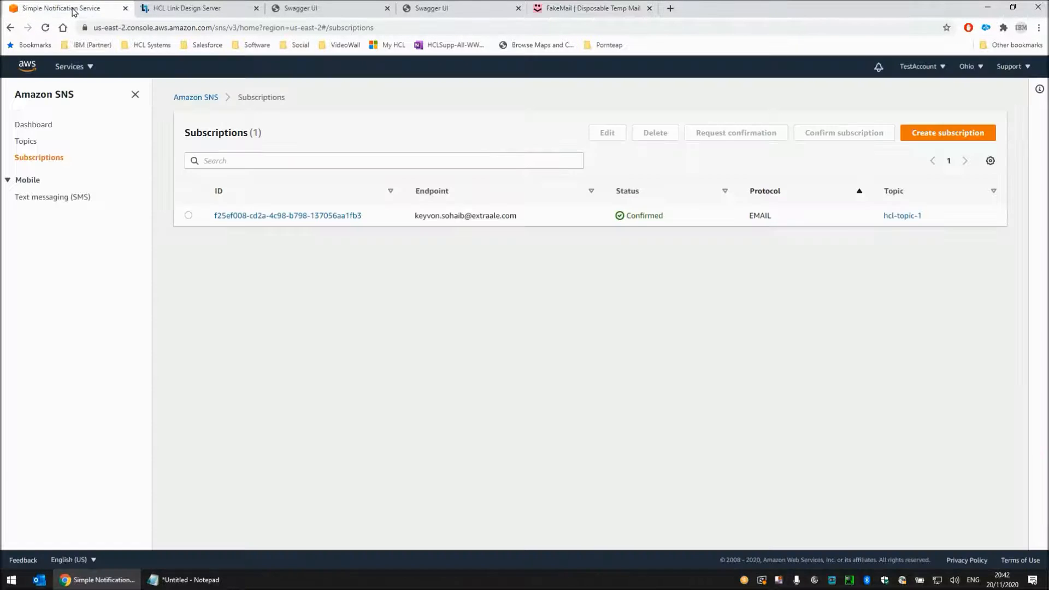
click(31, 70)
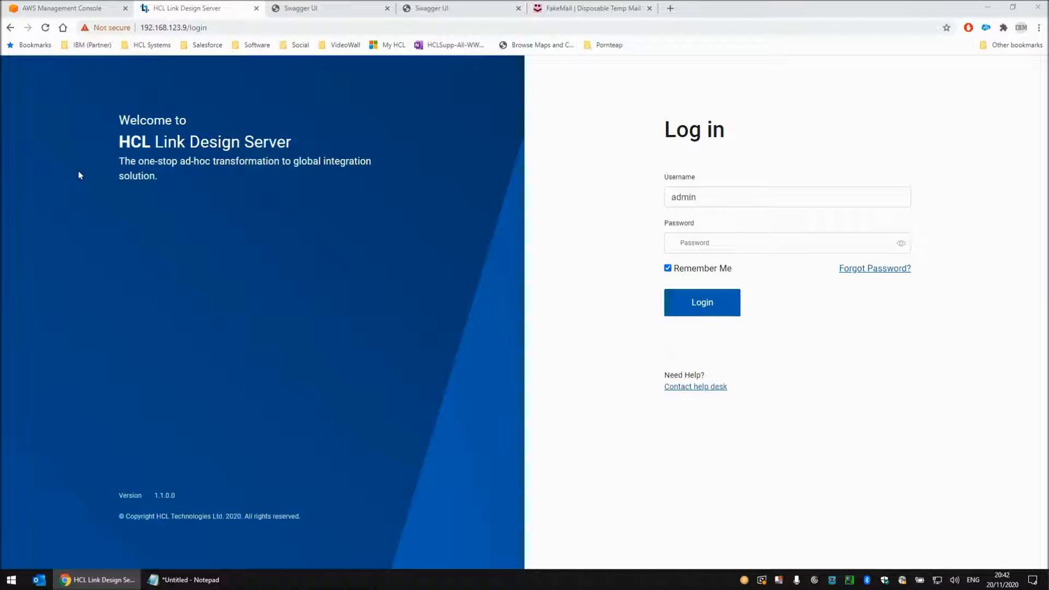
Log in to the HCL Link Design Server as admin with the account password
click(747, 244)
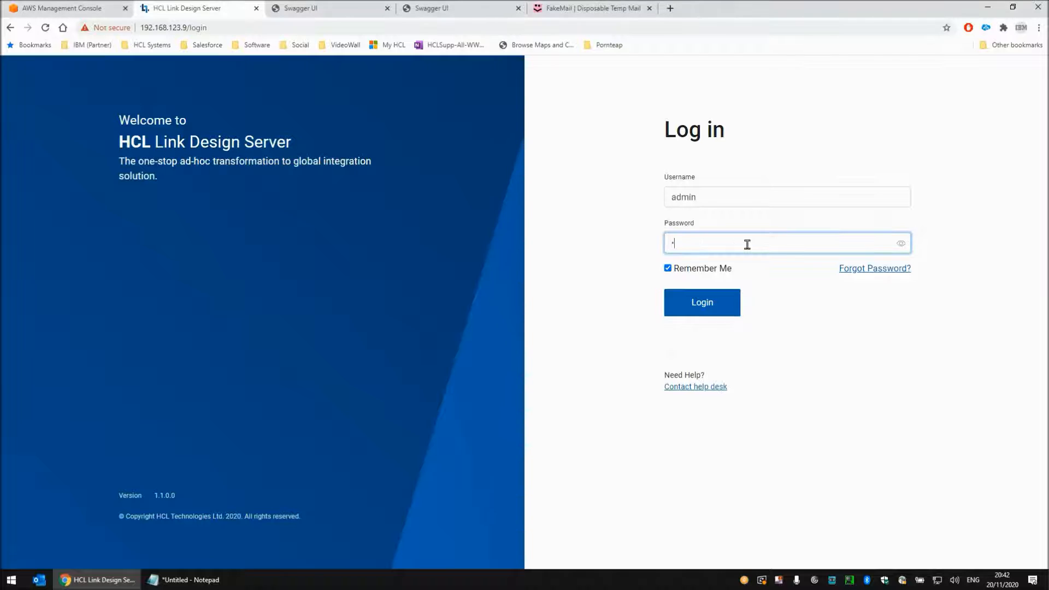
key(Return)
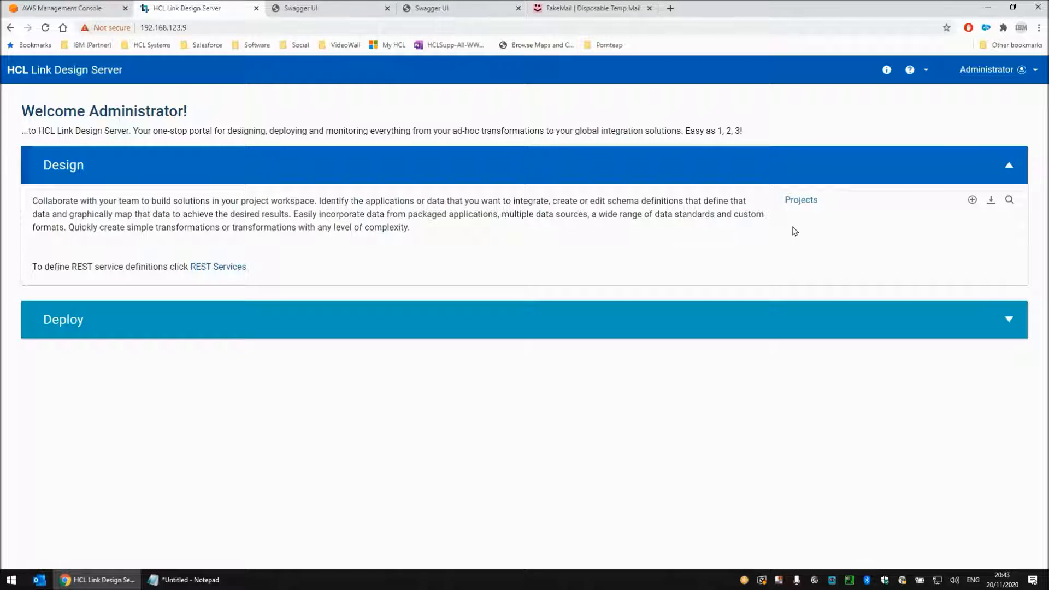
Create a new project named Project1
click(971, 200)
click(588, 249)
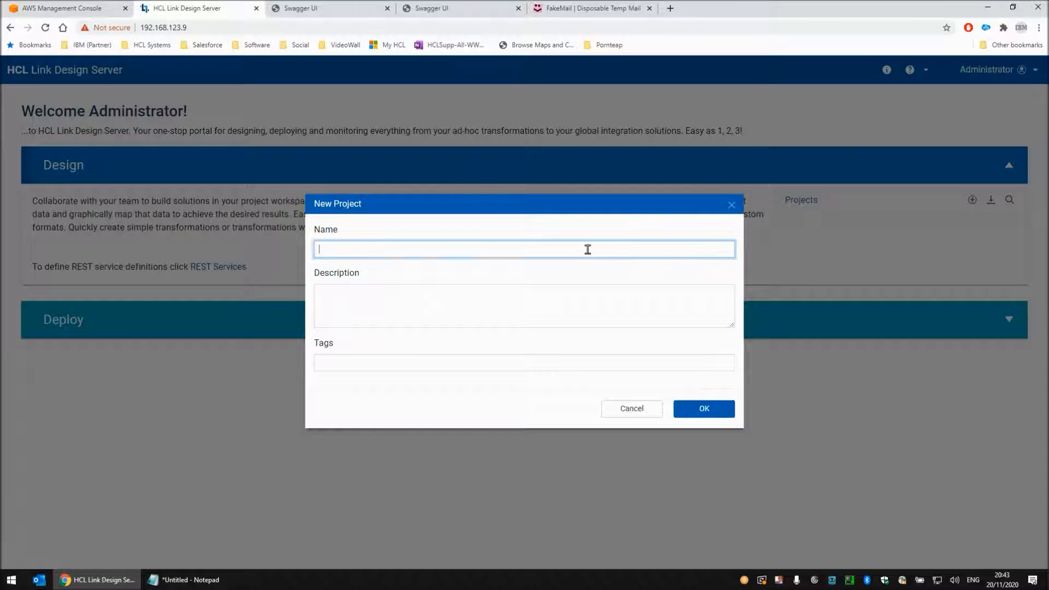
text(Project1)
key(Return)
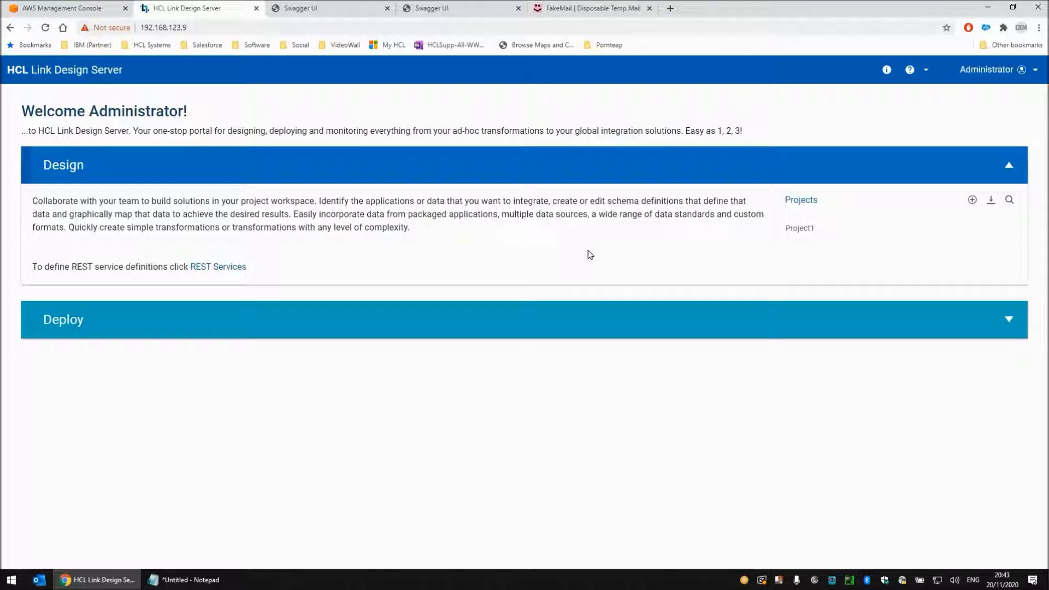
Open Project1 and create a new schema named Utility
click(793, 230)
click(484, 556)
click(465, 532)
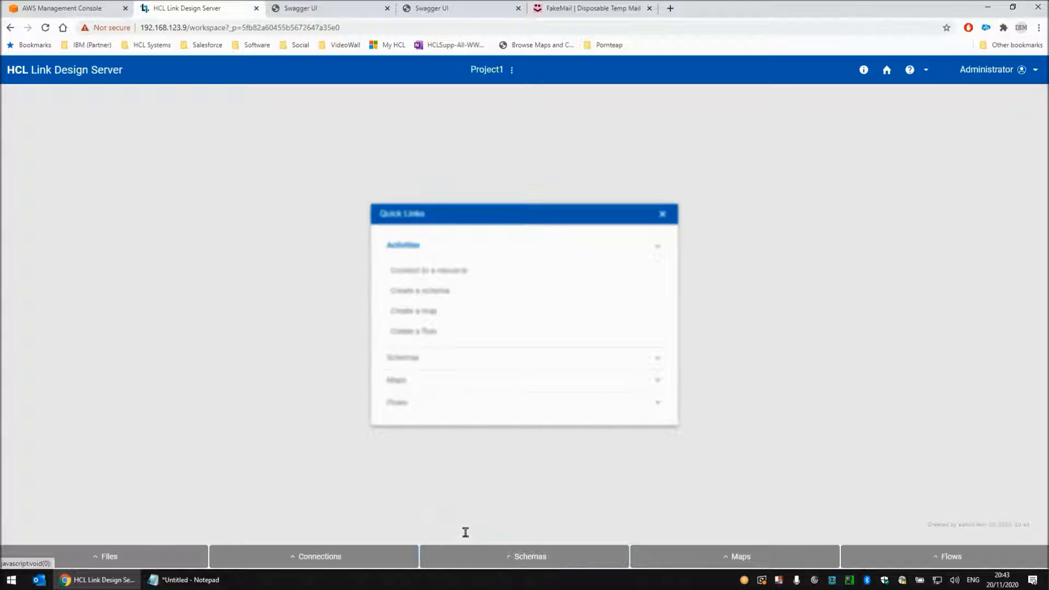
text(Utility)
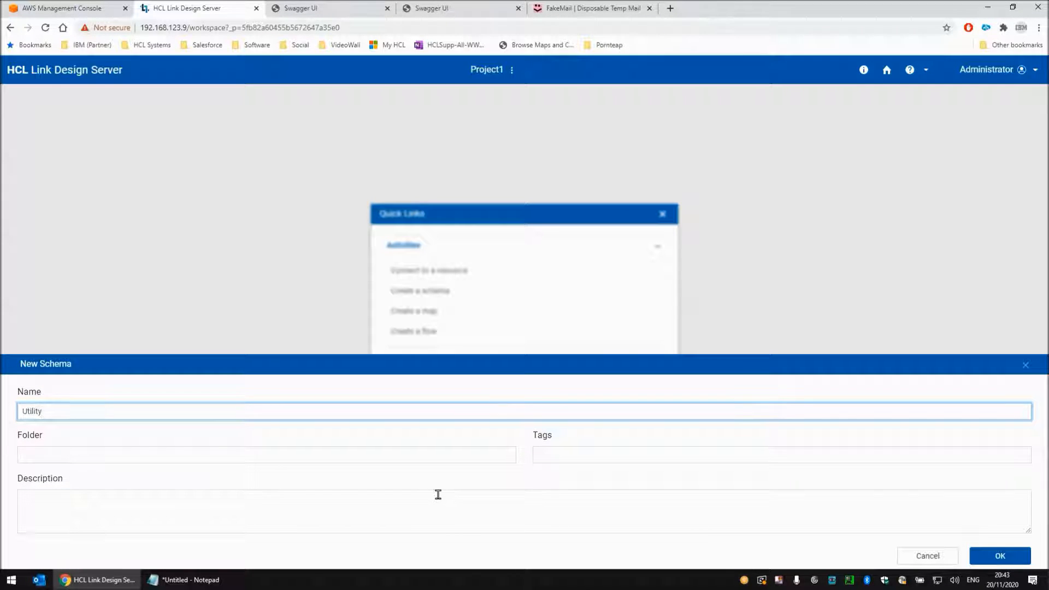
key(Return)
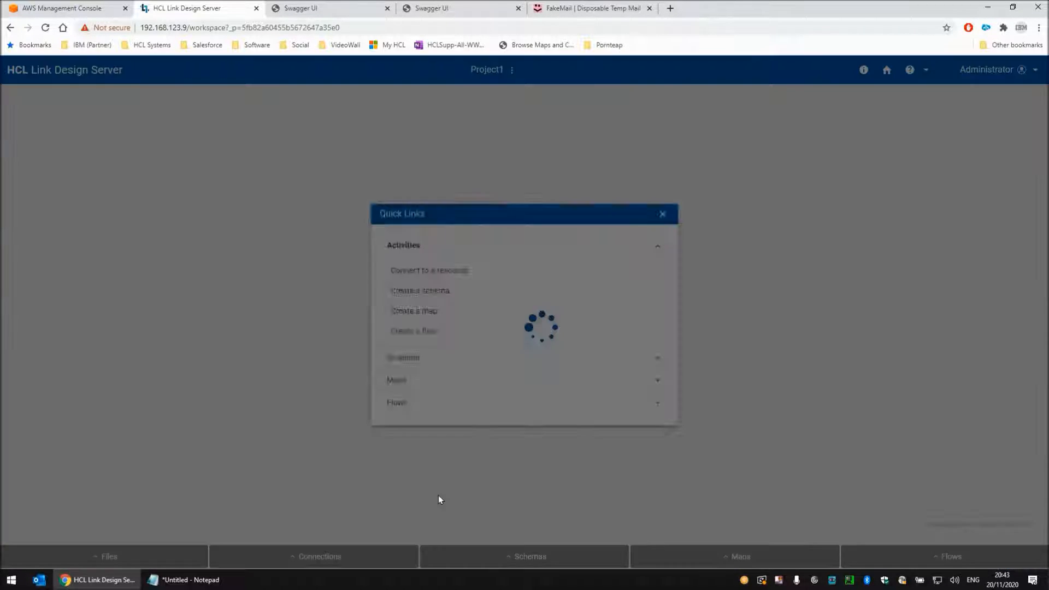
Add an Item type named TextItem under Root in the Utility schema, and save and close the schema
right_click(59, 143)
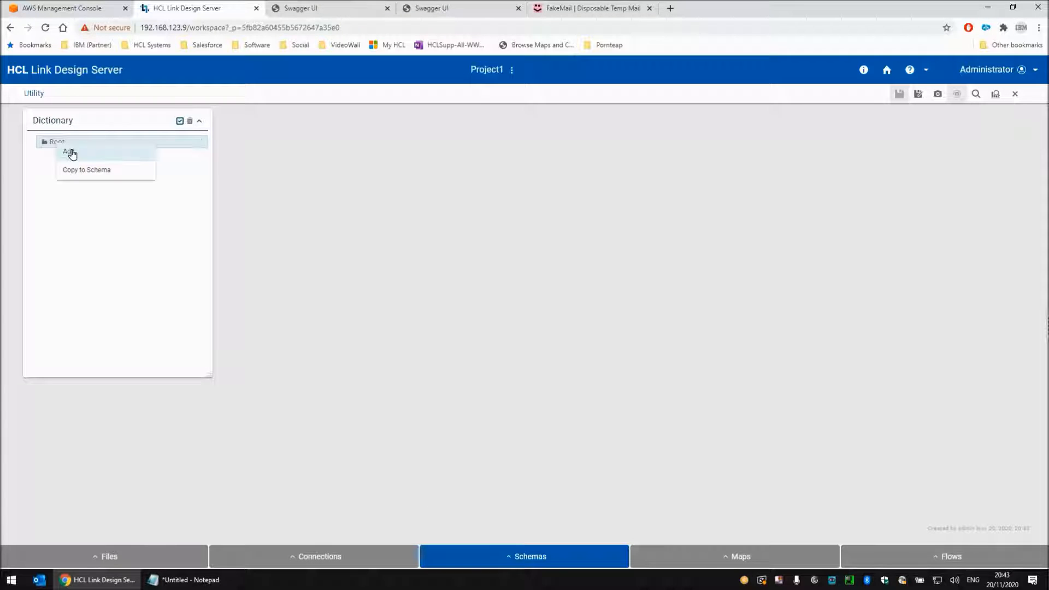
click(77, 156)
click(350, 171)
click(367, 151)
drag(368, 151, 264, 151)
text(TextItem)
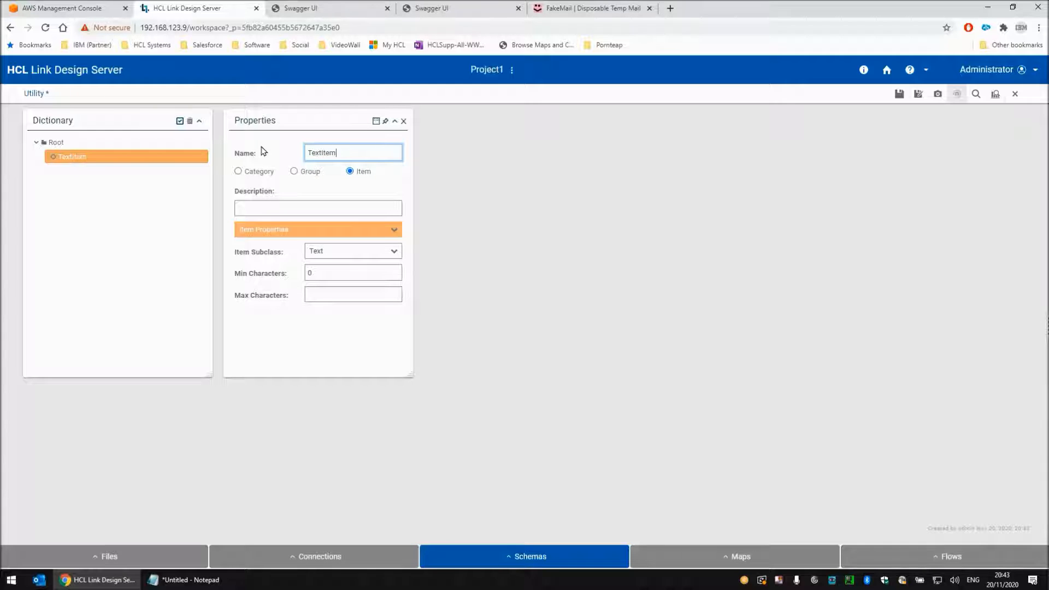
click(404, 122)
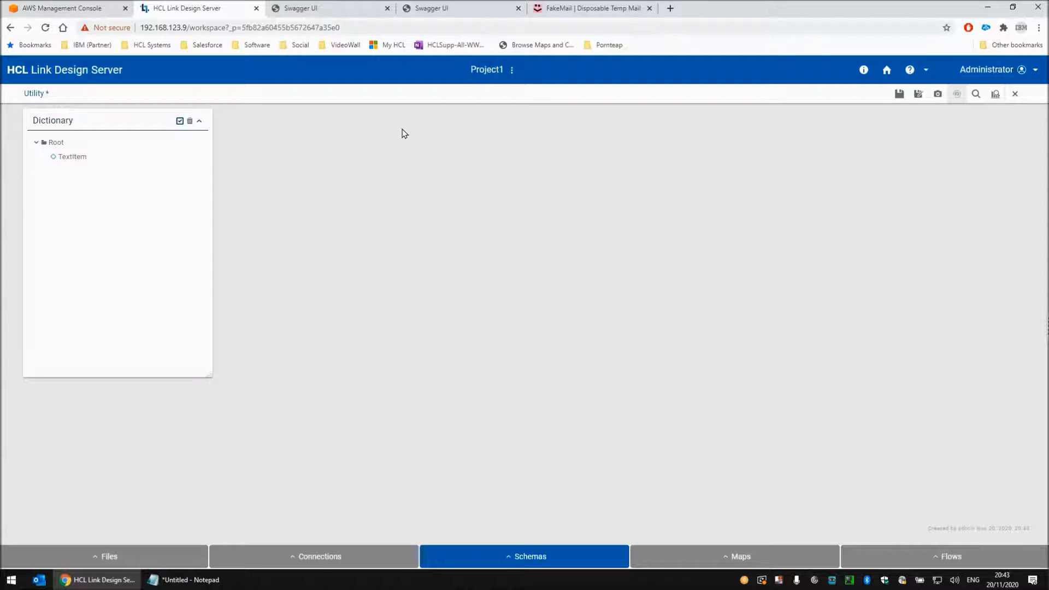
click(900, 94)
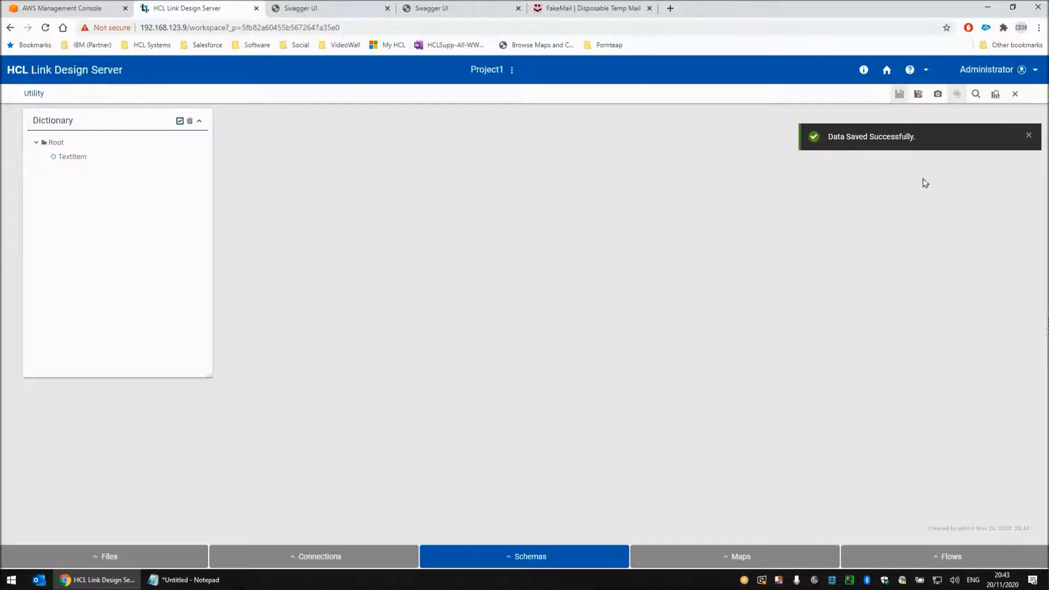
click(1014, 95)
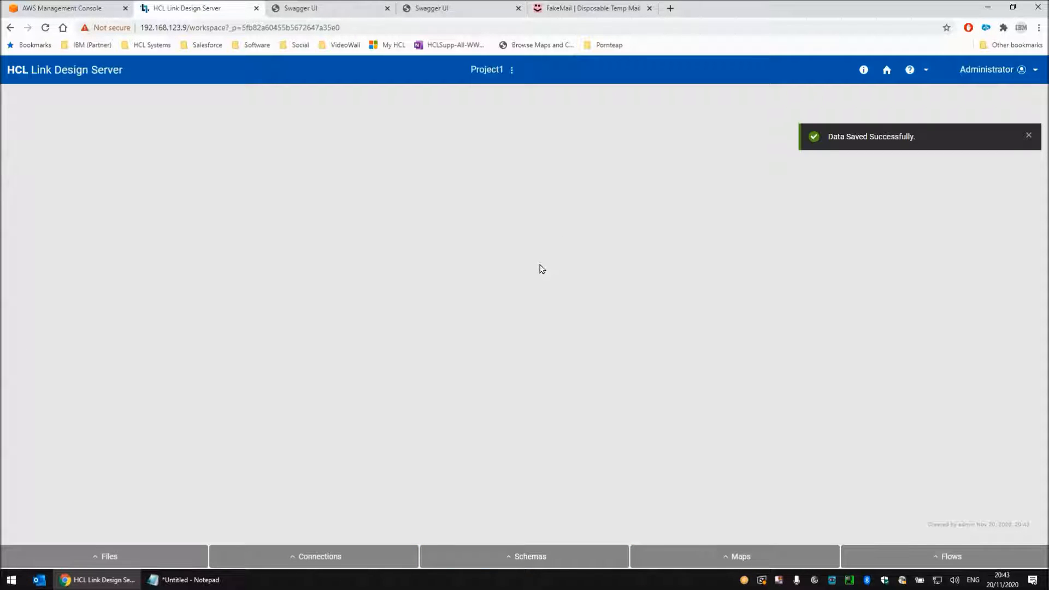
Create a new map named SendMessage in the project
click(734, 558)
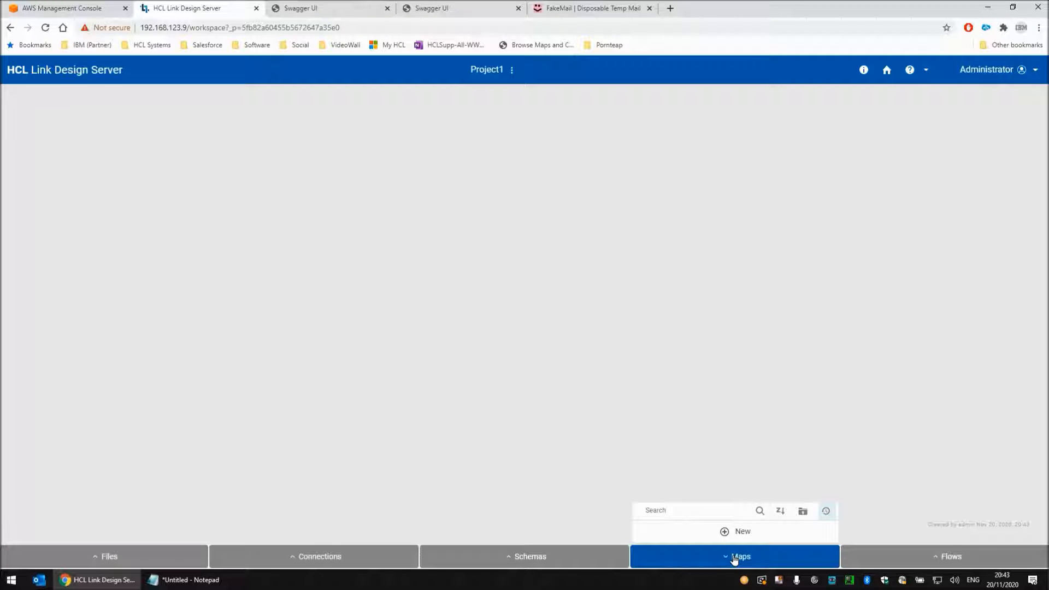
click(735, 531)
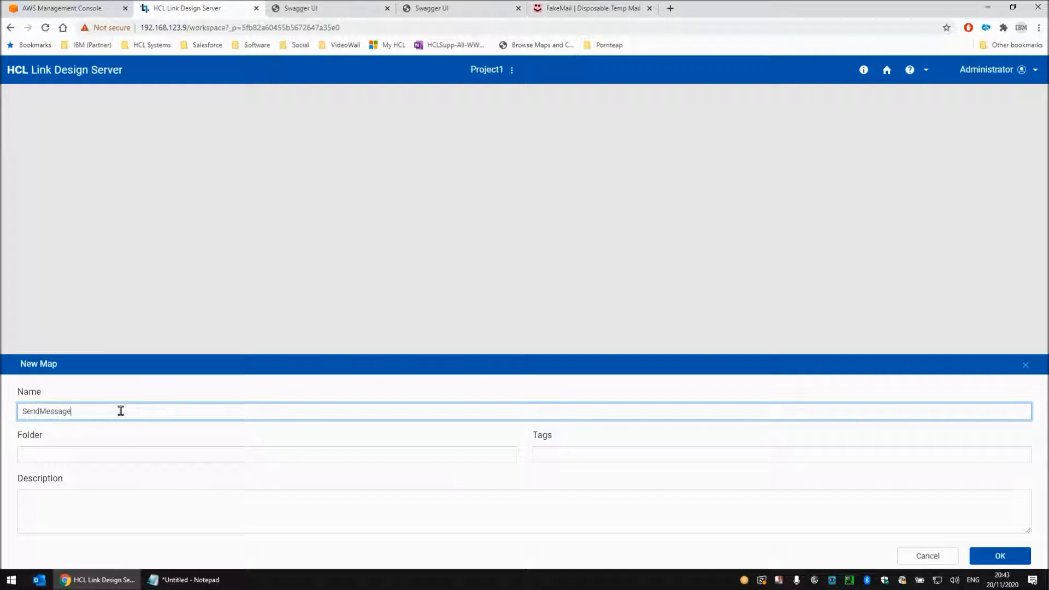
key(Return)
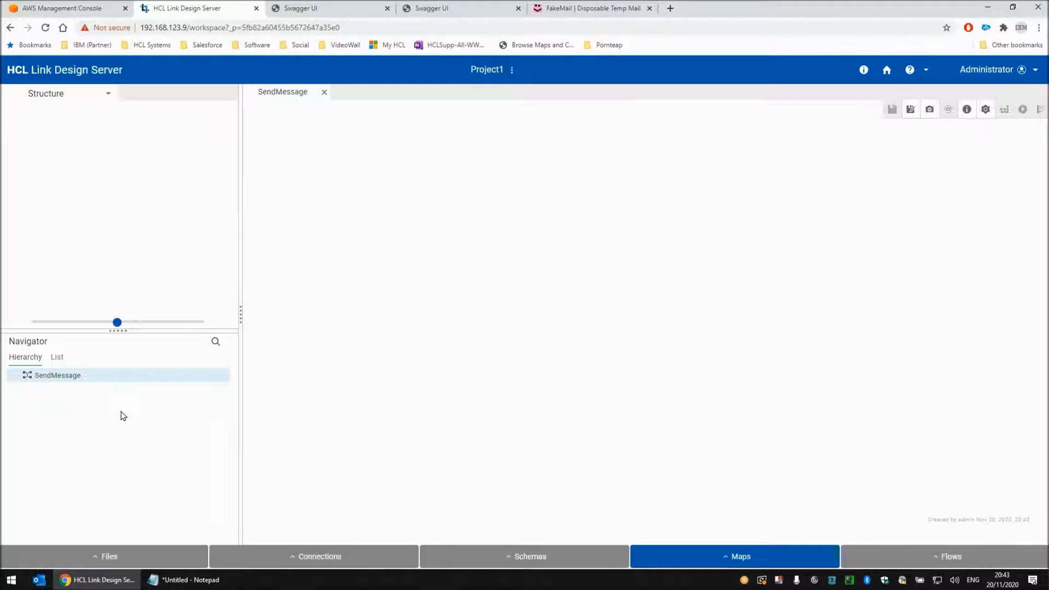
Start a source named In1 for the SendMessage map with a new connection of type Echo
click(39, 95)
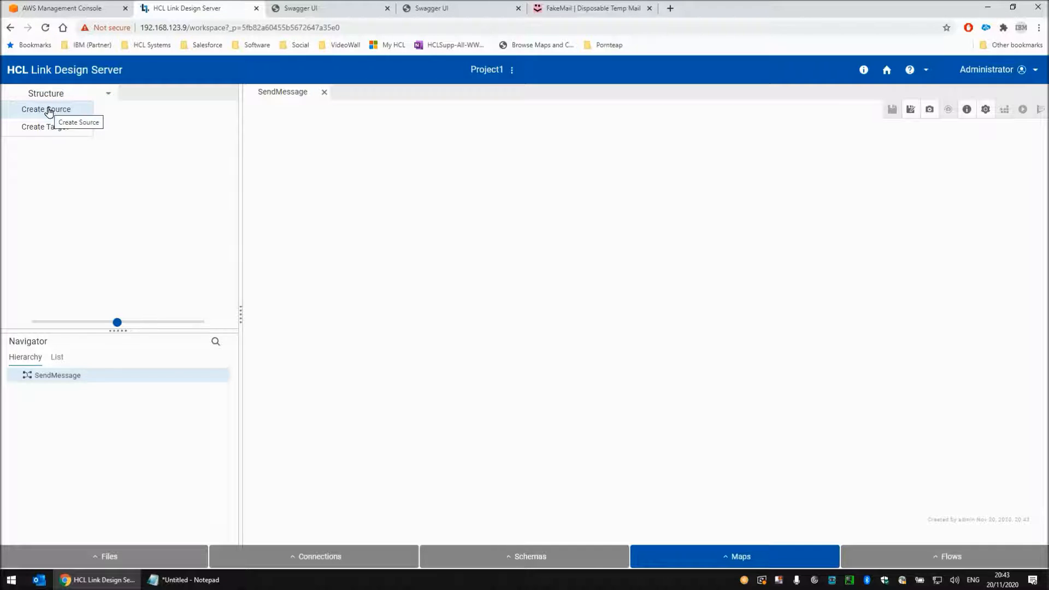
click(48, 110)
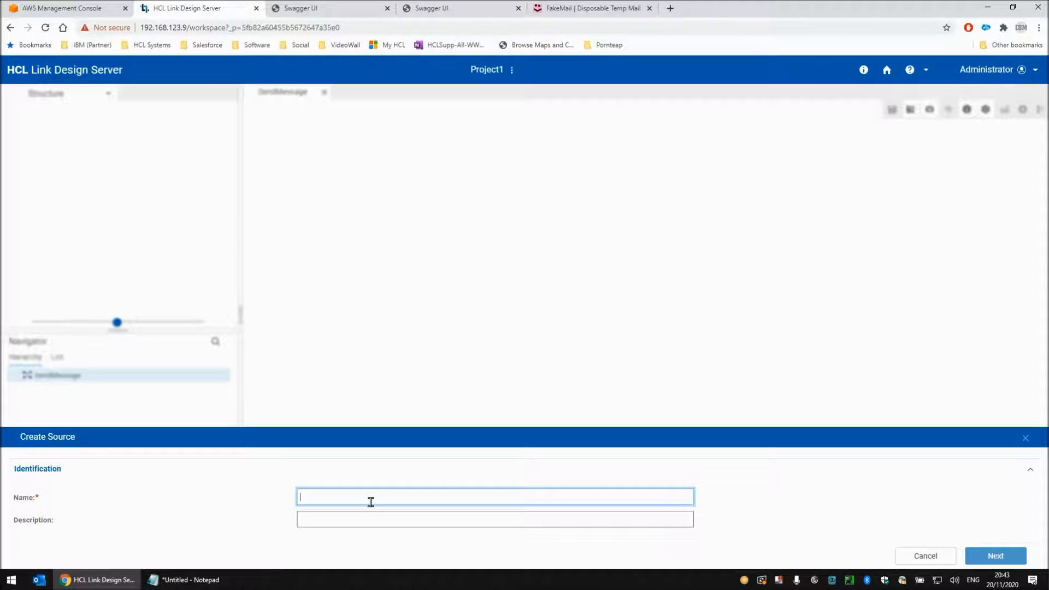
text(In1)
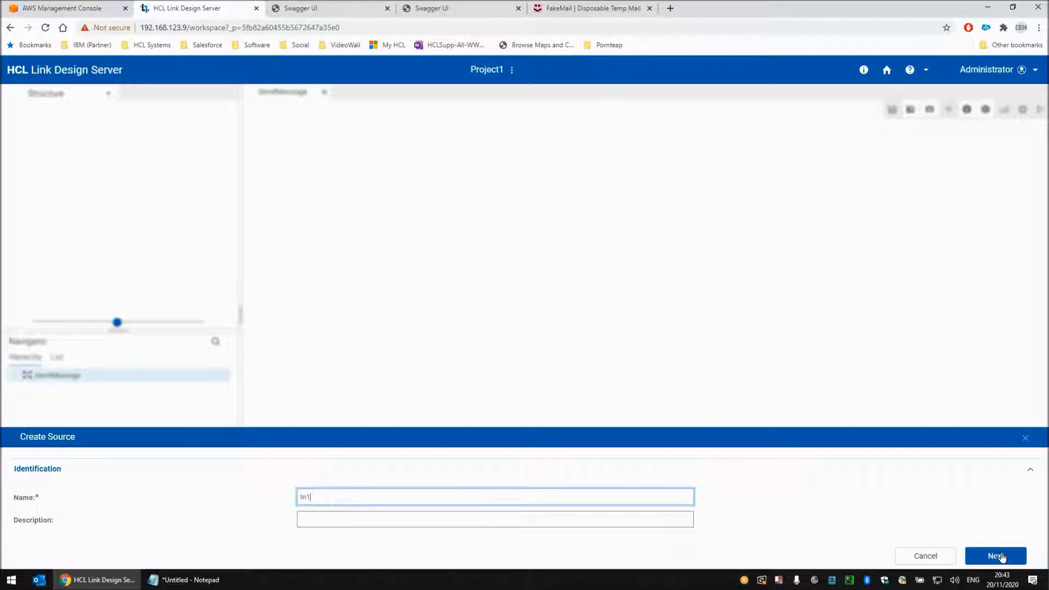
click(996, 556)
click(307, 499)
click(358, 520)
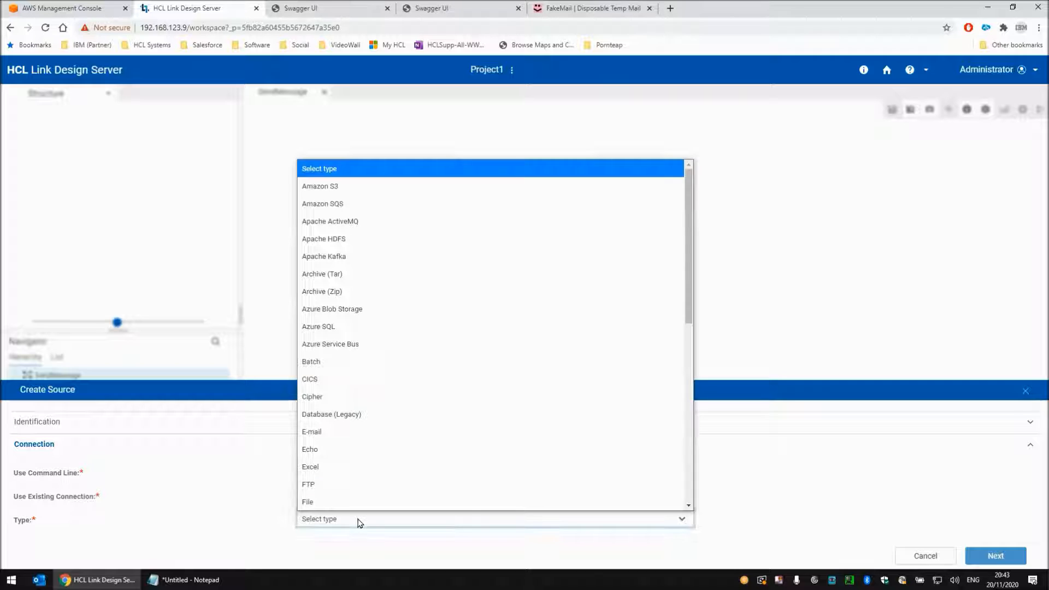
click(320, 450)
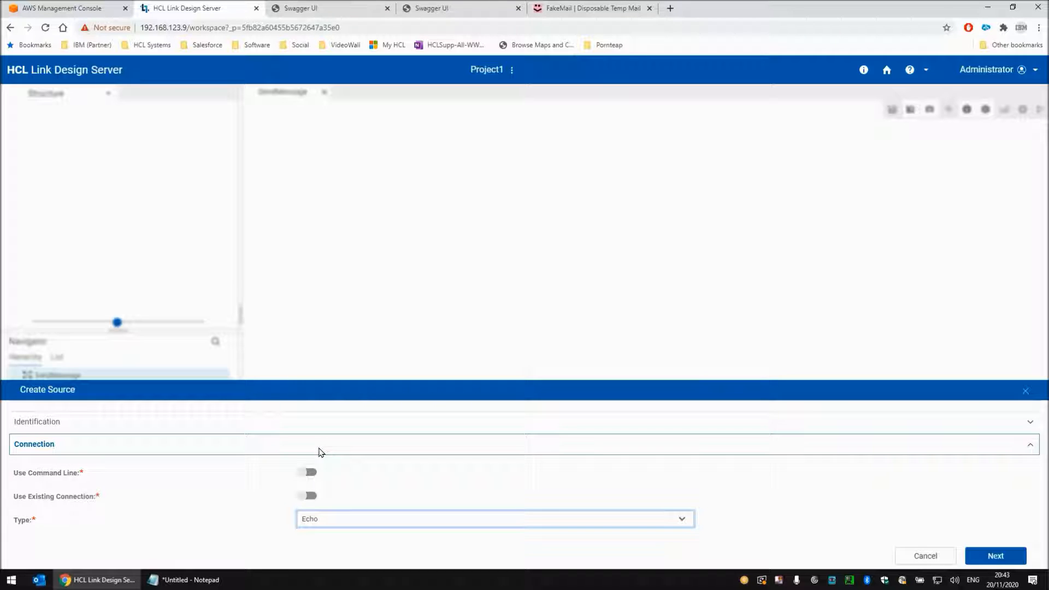
click(997, 556)
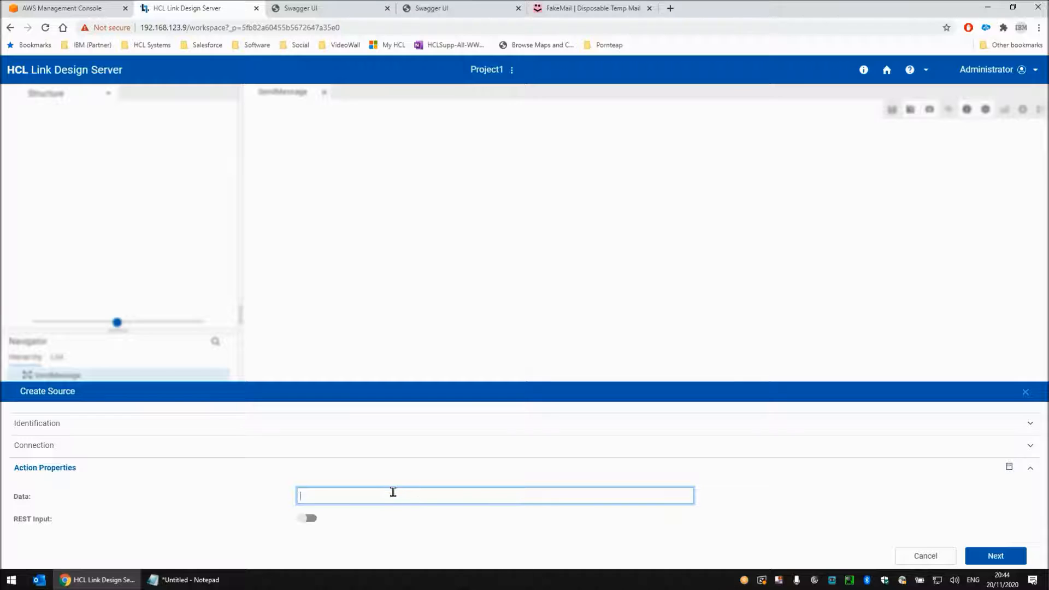
Enter the message text as the Echo source's data and switch its REST Input option
text(This is a message from HCL Link)
click(307, 519)
click(995, 554)
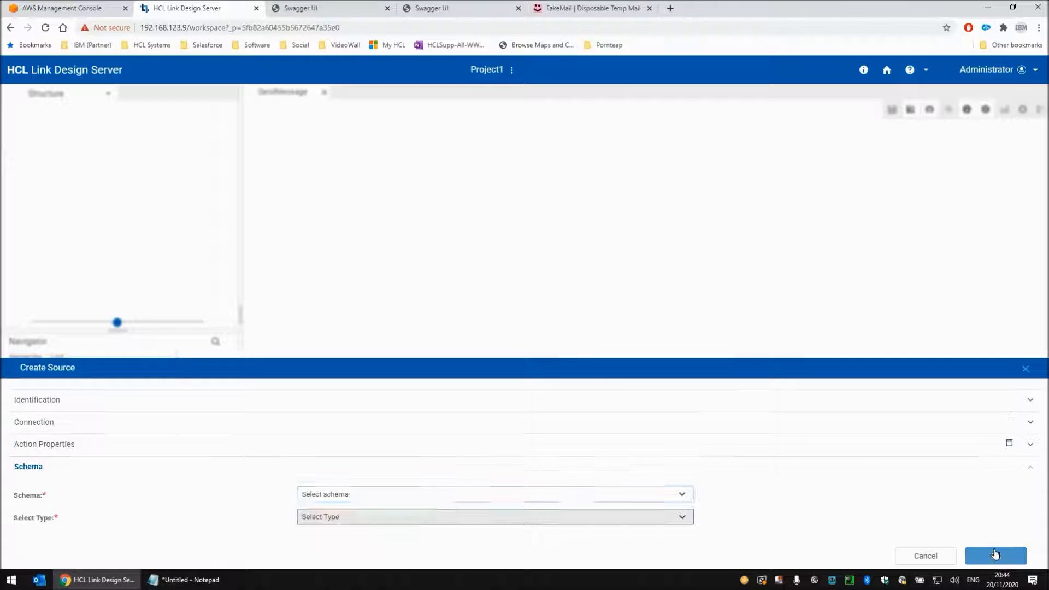
Assign the TextItem type from the Utility schema to source In1 and finish creating it
click(328, 496)
click(324, 527)
click(348, 520)
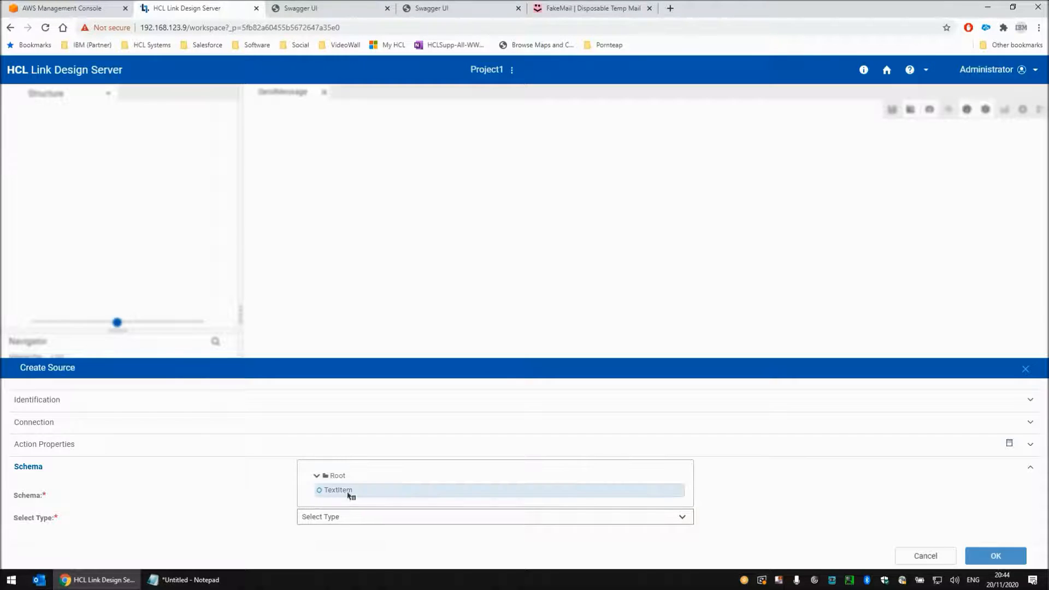
click(338, 490)
click(998, 555)
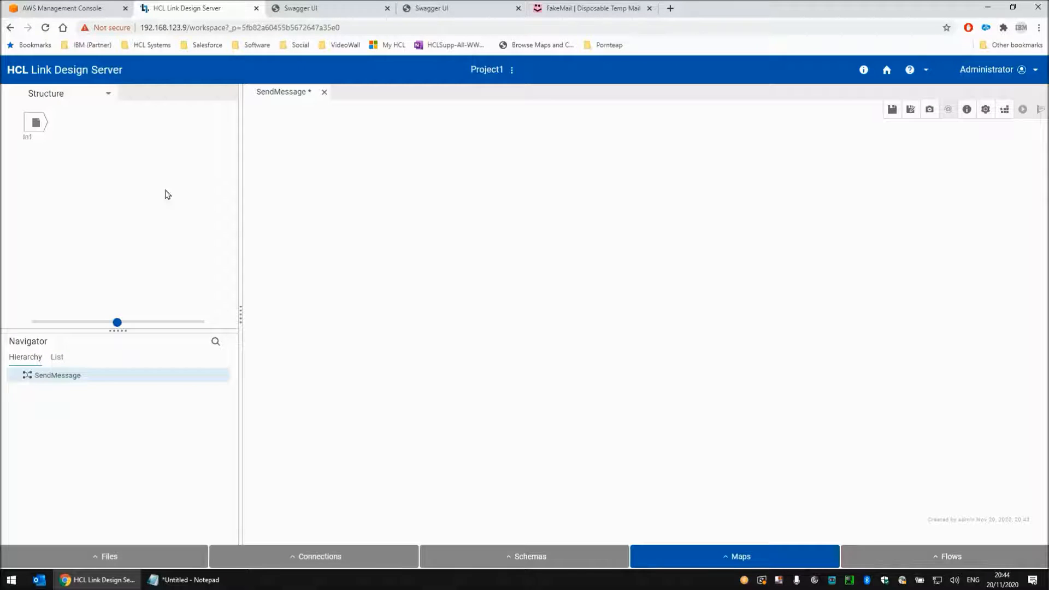
Start a target named Out1 for the map with a new connection of type Amazon SNS
click(58, 97)
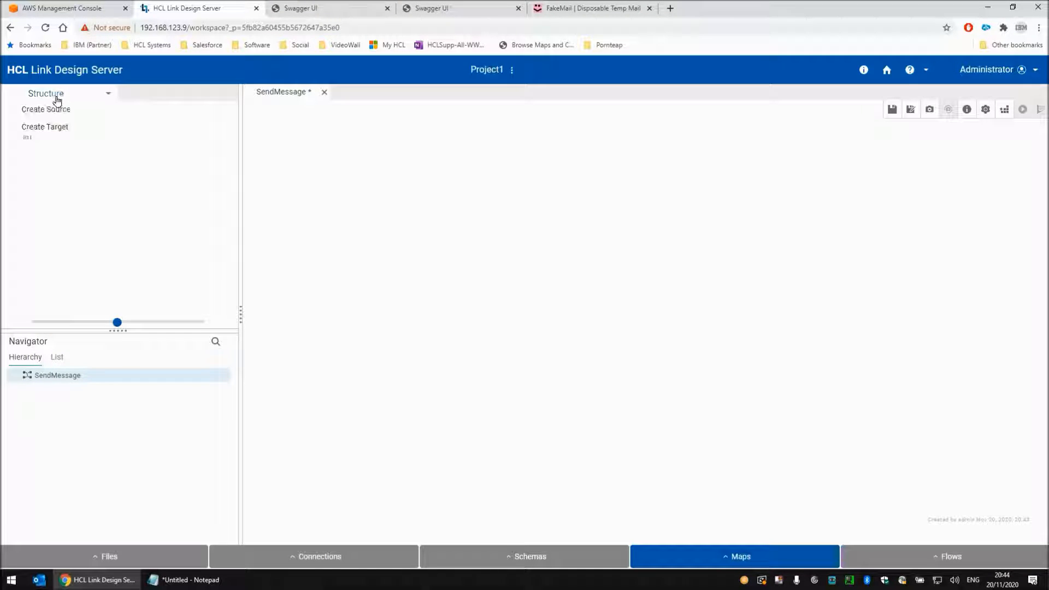
click(58, 129)
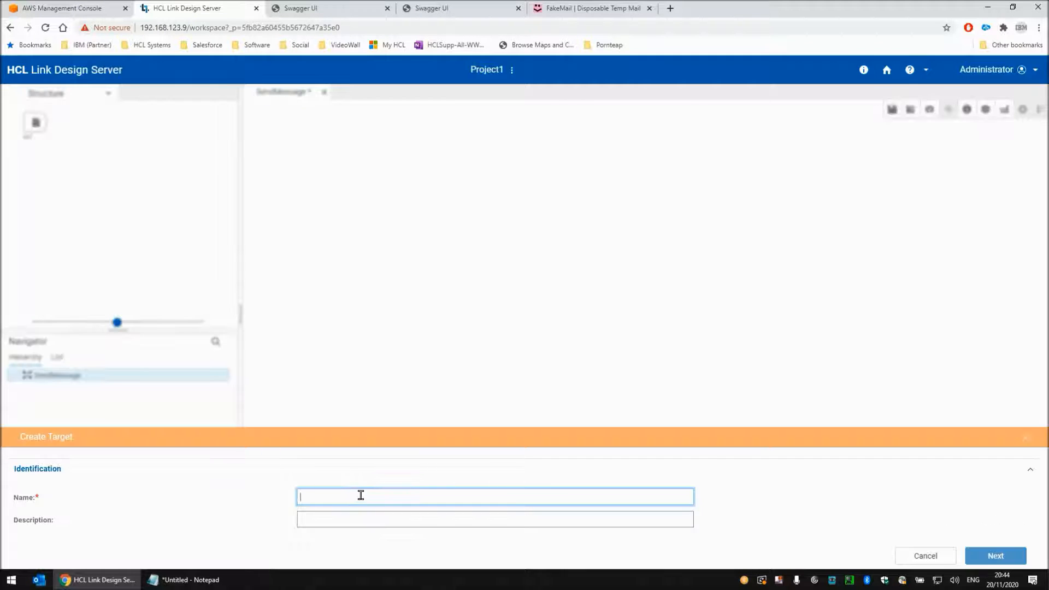
text(Out1)
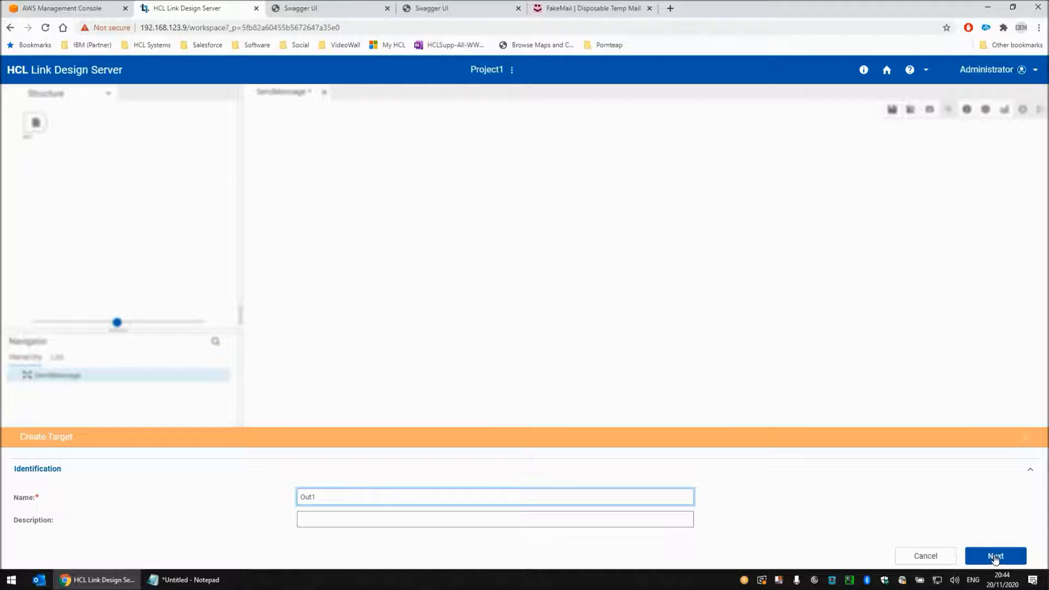
click(996, 556)
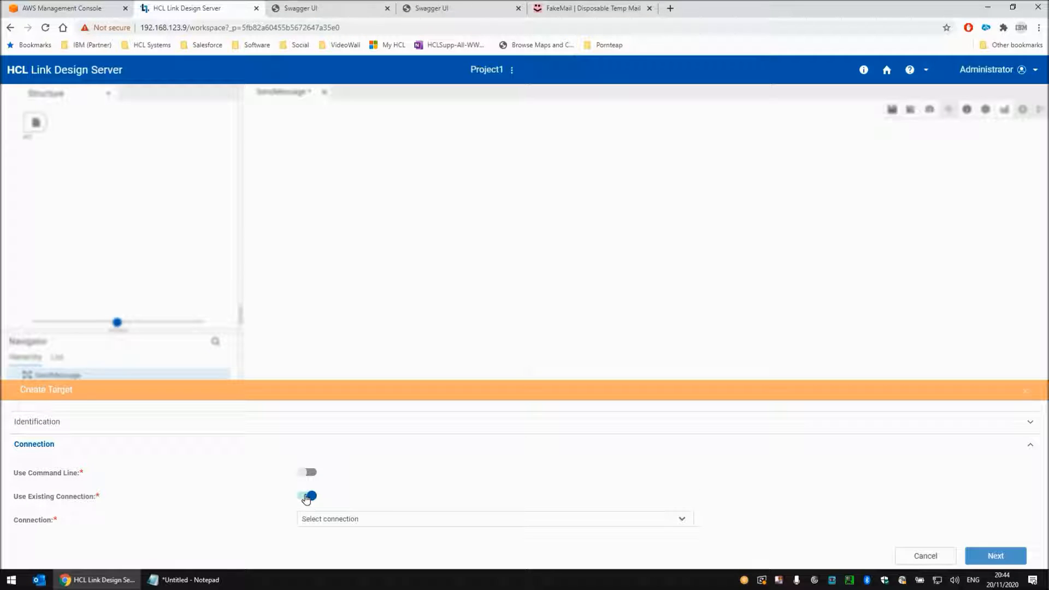
click(307, 496)
click(352, 520)
scroll(362, 327, down, 1)
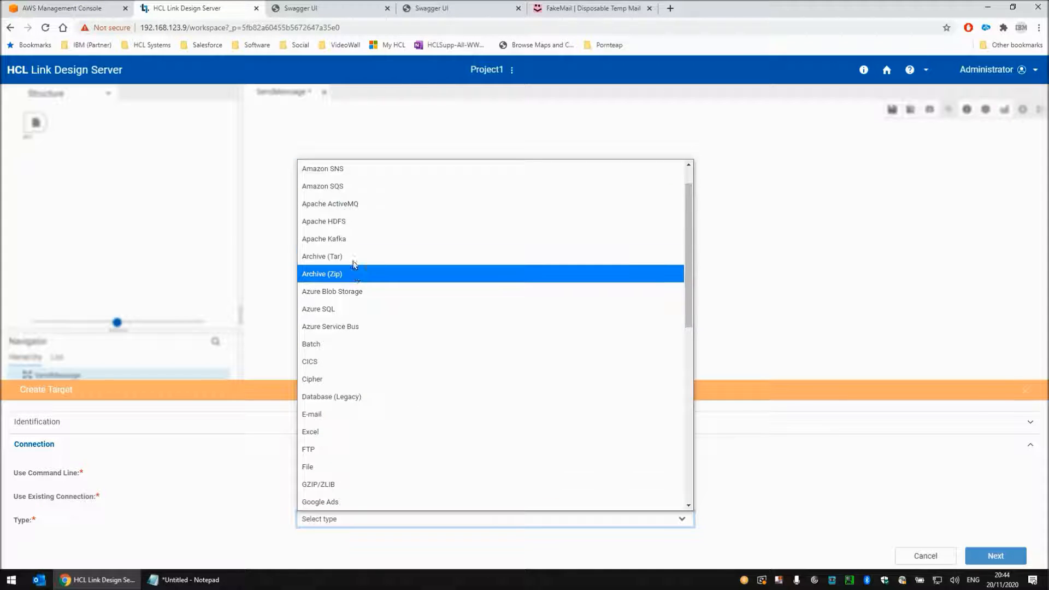
click(347, 170)
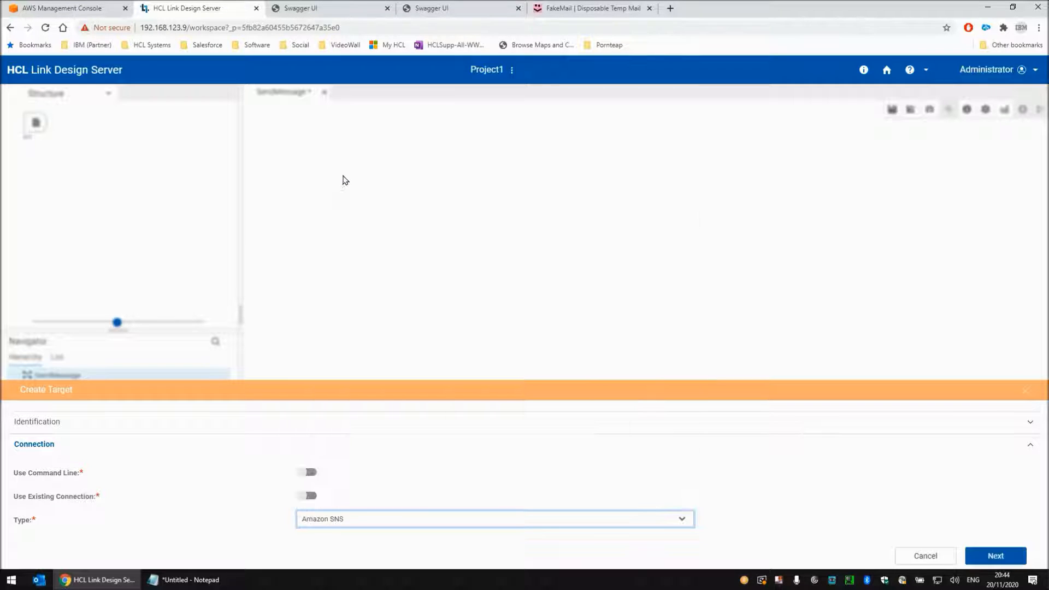
click(986, 559)
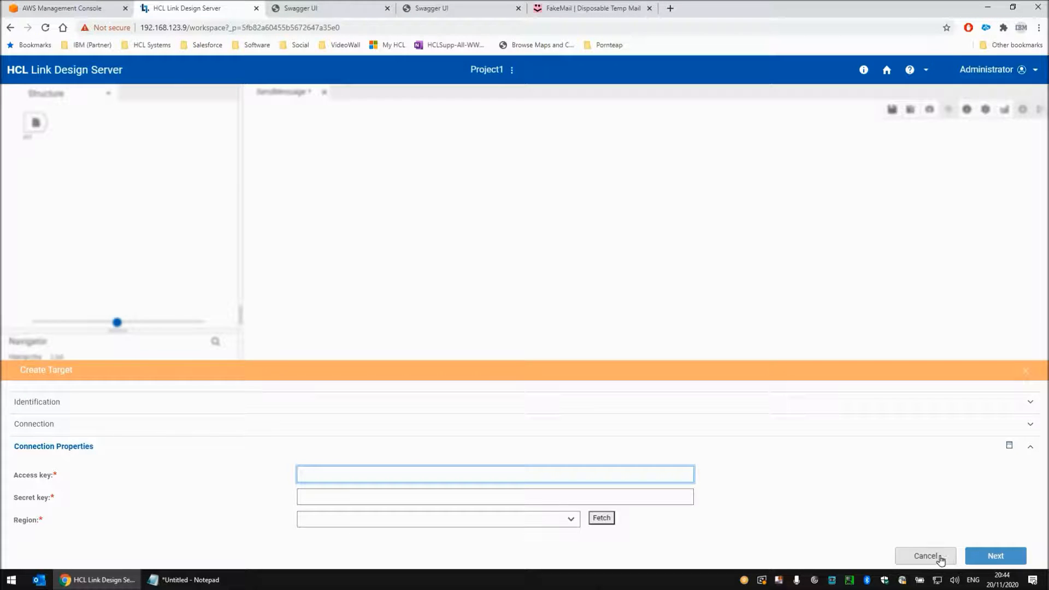
Enable command-line use for the target's connection and try to paste the multi-line access key, secret key and SNS parameters from Notepad
click(93, 425)
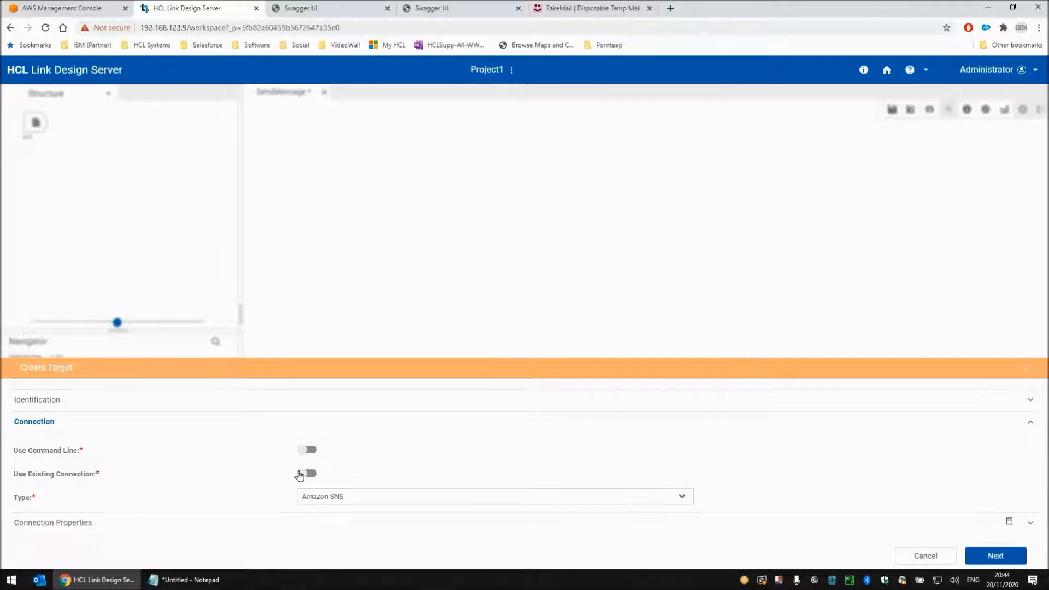
click(307, 403)
click(373, 459)
click(200, 580)
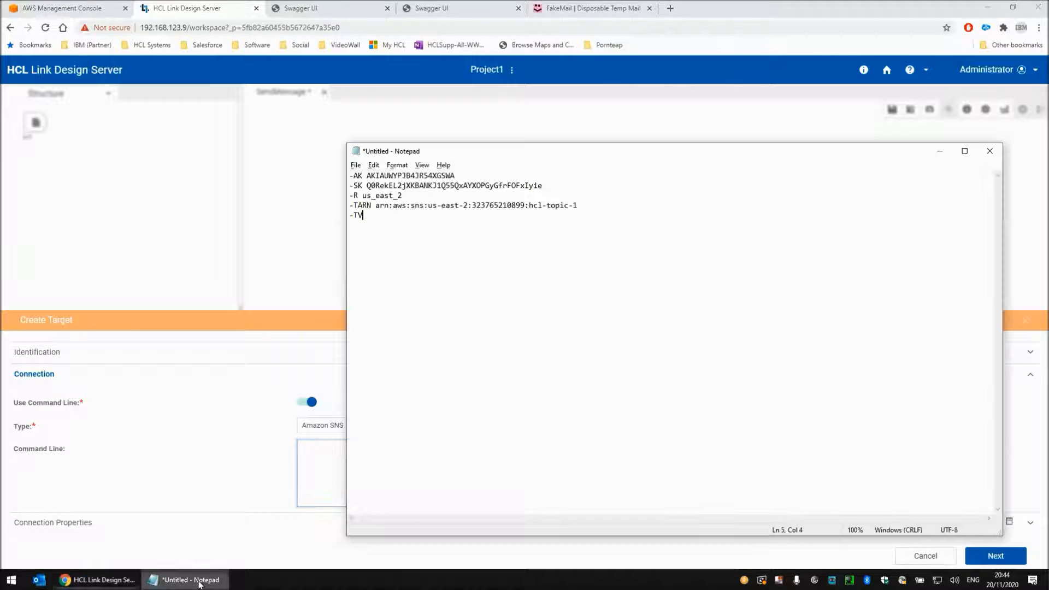
key(ctrl+a)
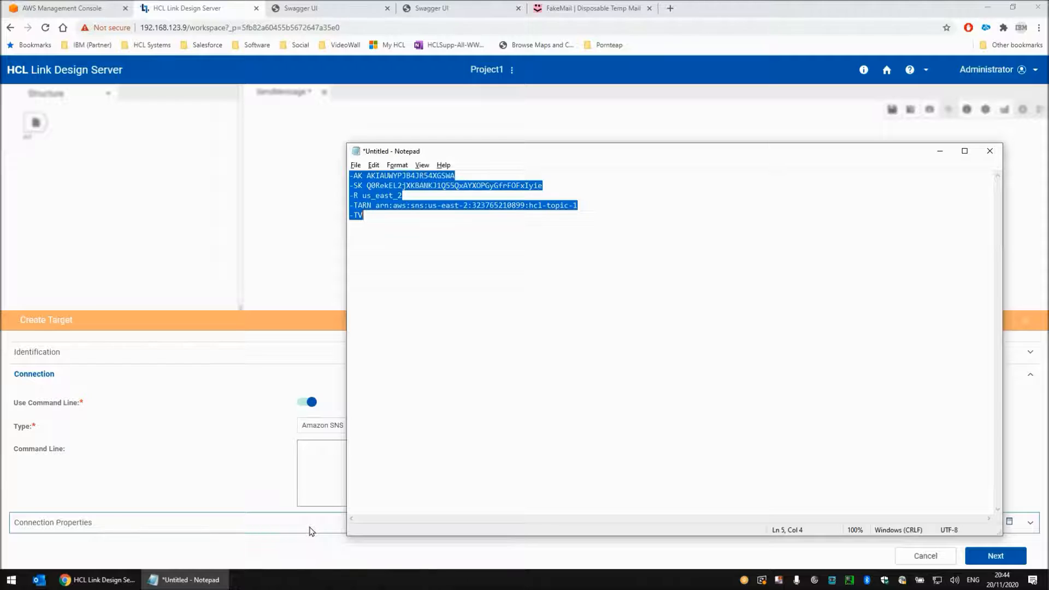
click(319, 469)
key(ctrl+v)
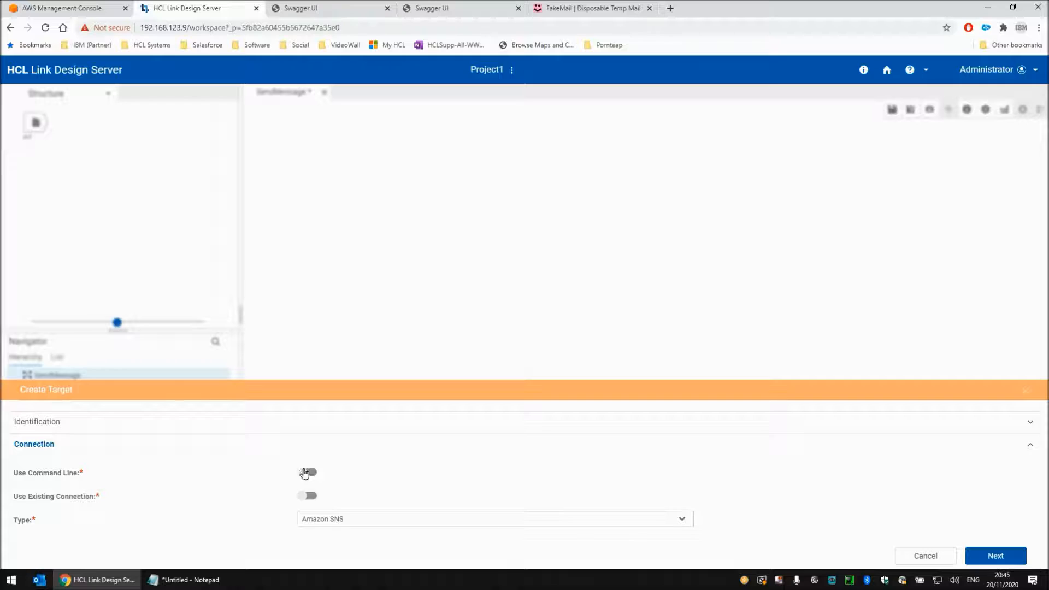
Enable command-line use for the target and join the SNS parameter lines in Notepad into one space-separated line
click(306, 473)
key(alt+Tab)
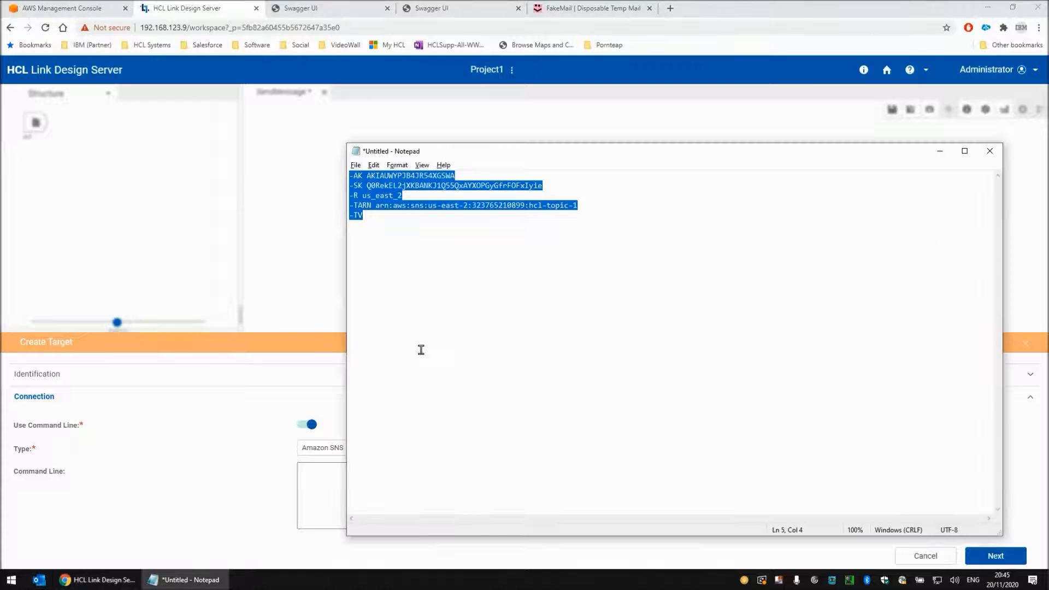
key(ctrl+Home)
key(Delete)
key(End)
key(Delete)
key(Delete)
key(End)
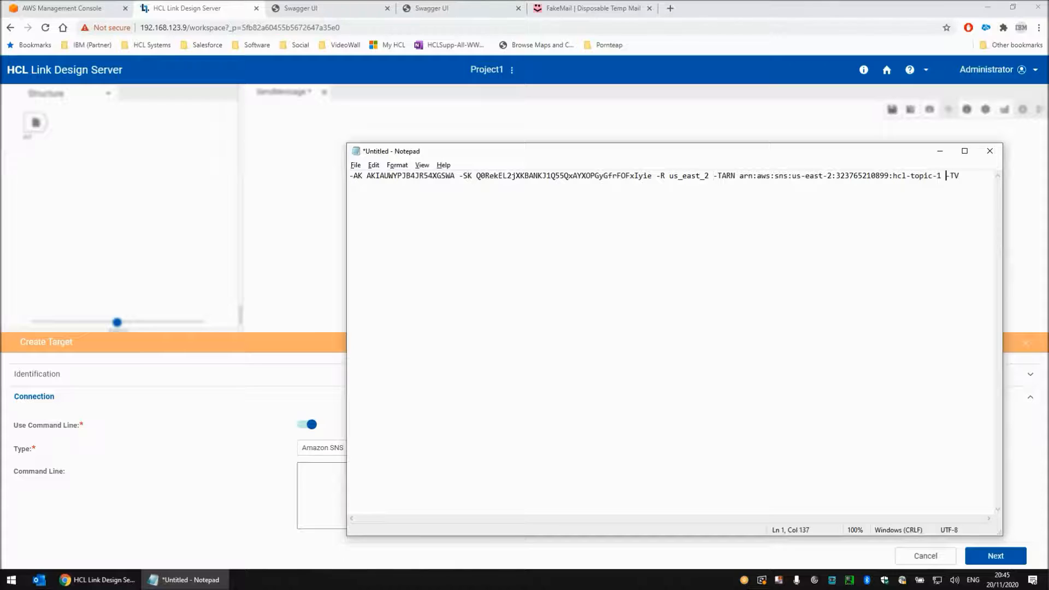
Paste the single-line parameters into the target's command line: access key, secret key, -R us_east_2, the hcl-topic-1 topic ARN and -TV
key(ctrl+a)
key(ctrl+c)
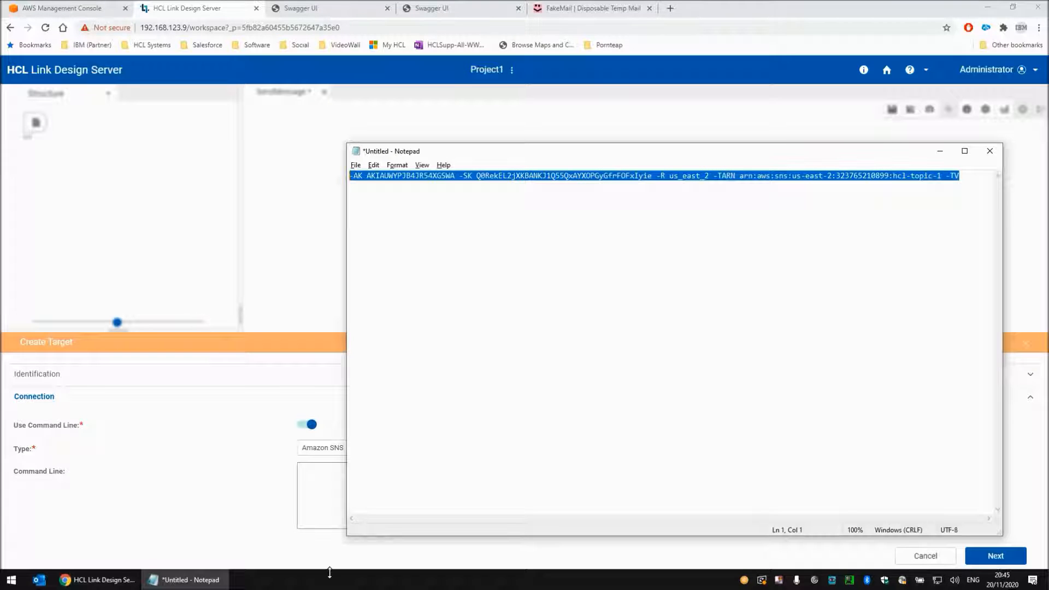
click(314, 485)
key(ctrl+v)
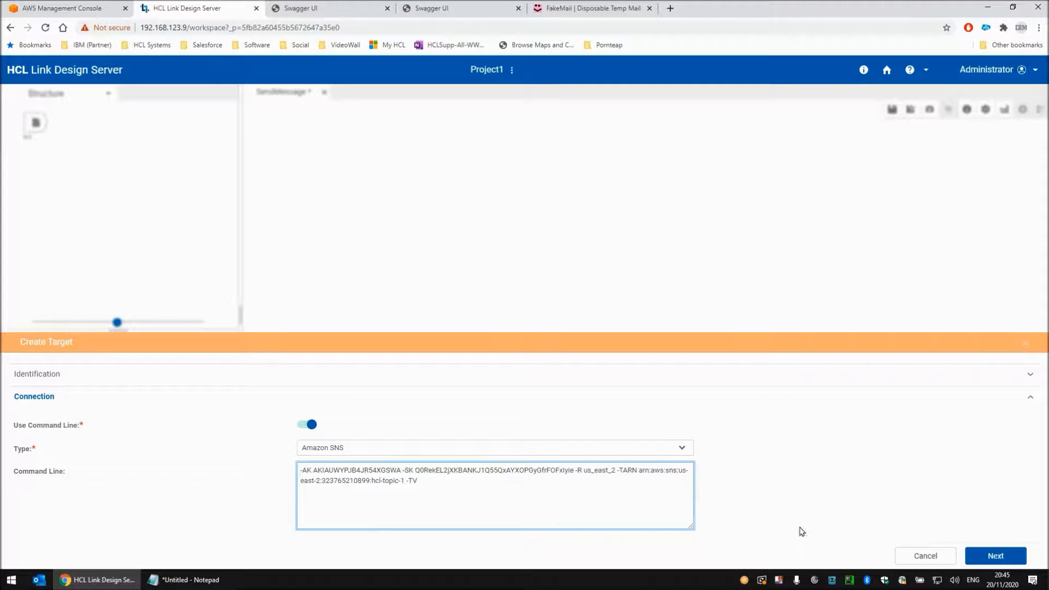
click(995, 557)
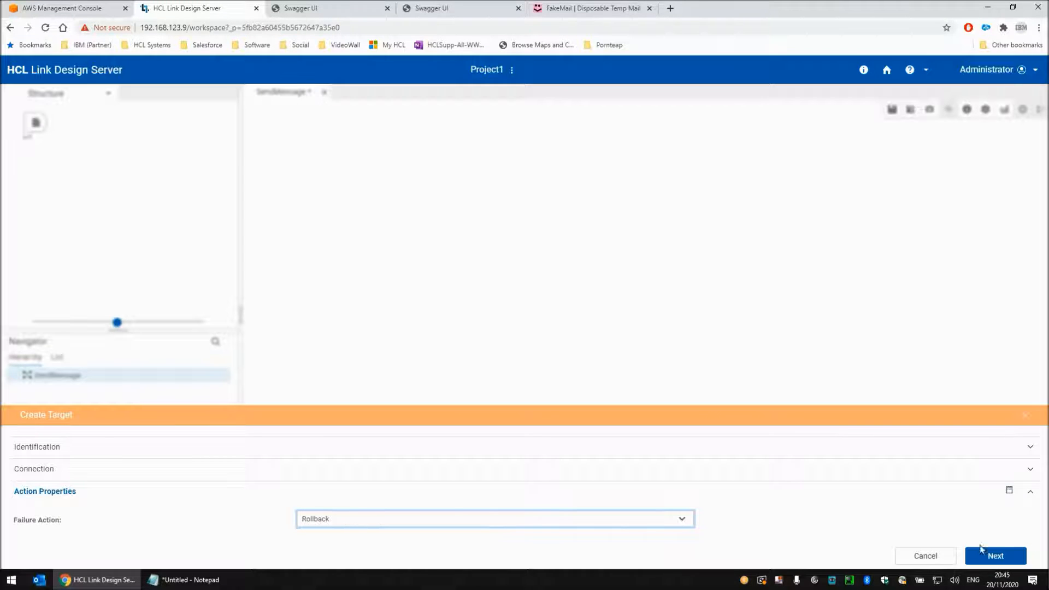
Accept Rollback as the failure action, assign the Utility schema's TextItem type to target Out1 and finish creating it
click(995, 555)
click(328, 496)
click(323, 524)
click(351, 518)
click(350, 495)
click(997, 556)
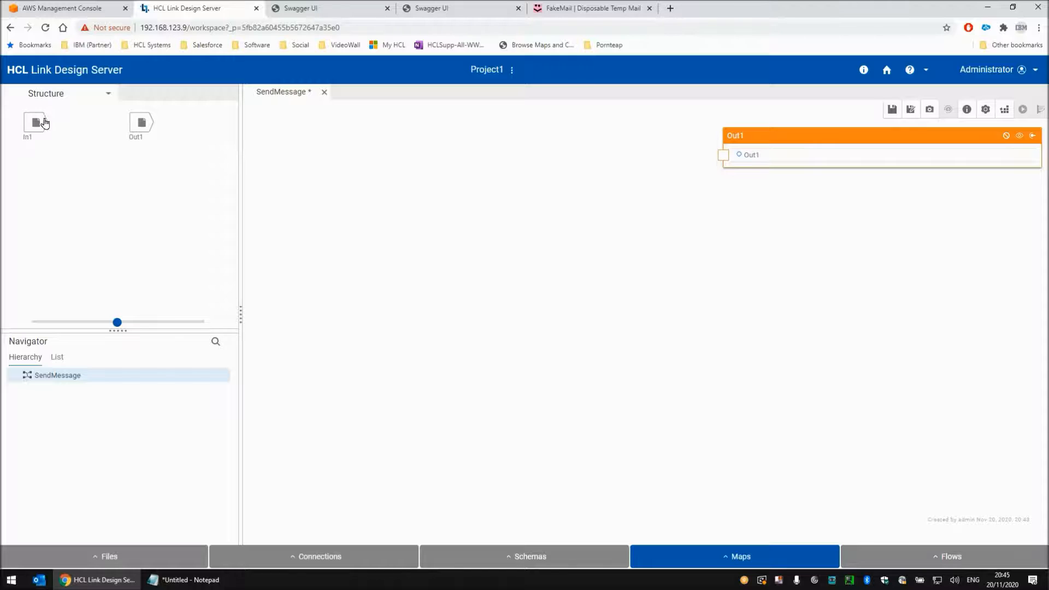
Show source In1 on the map canvas and map it to target Out1
right_click(50, 121)
click(62, 143)
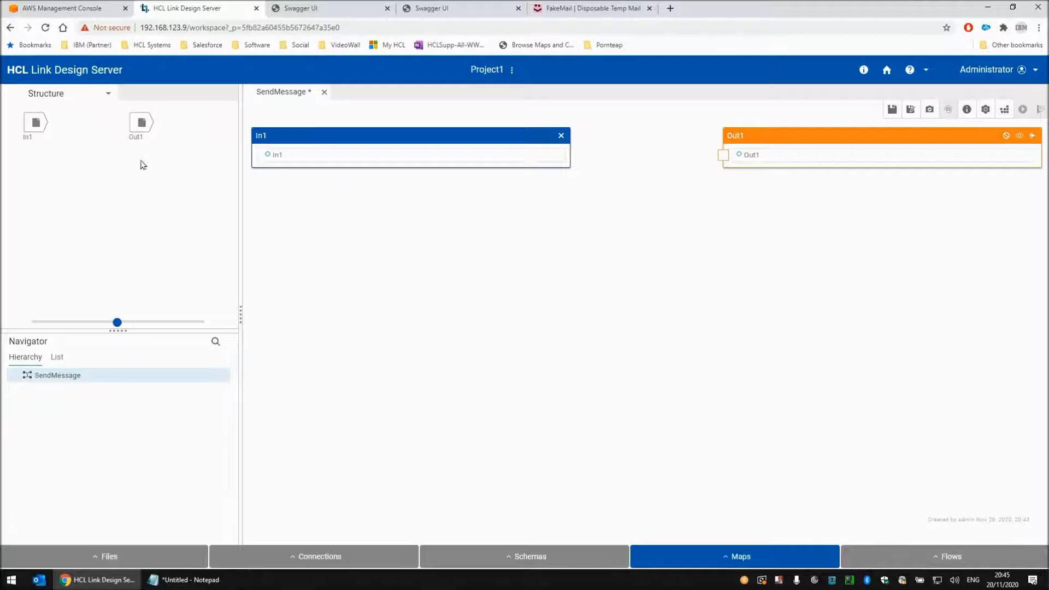
click(723, 155)
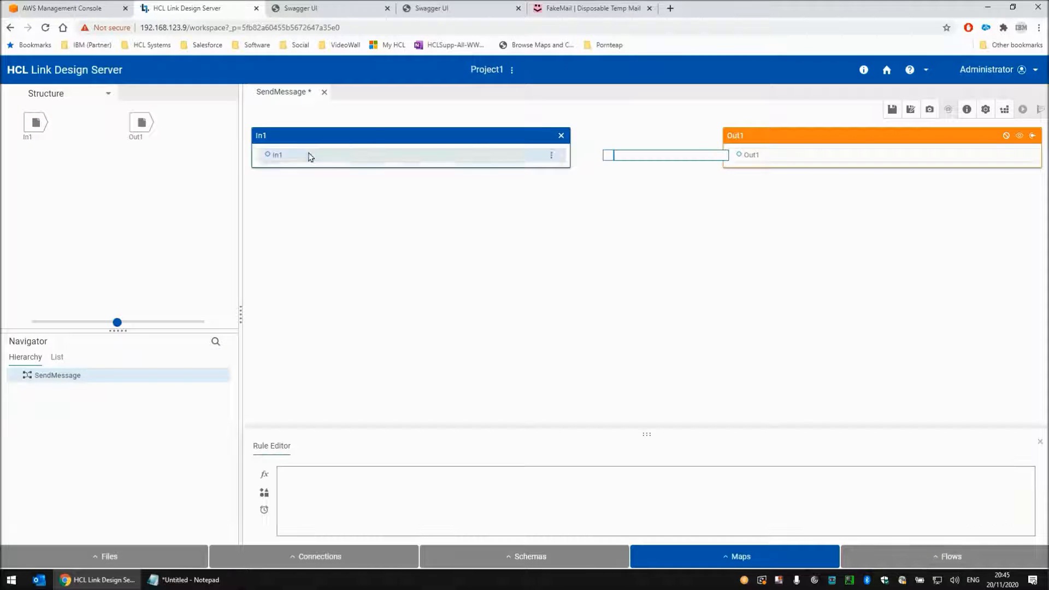
drag(276, 159, 752, 158)
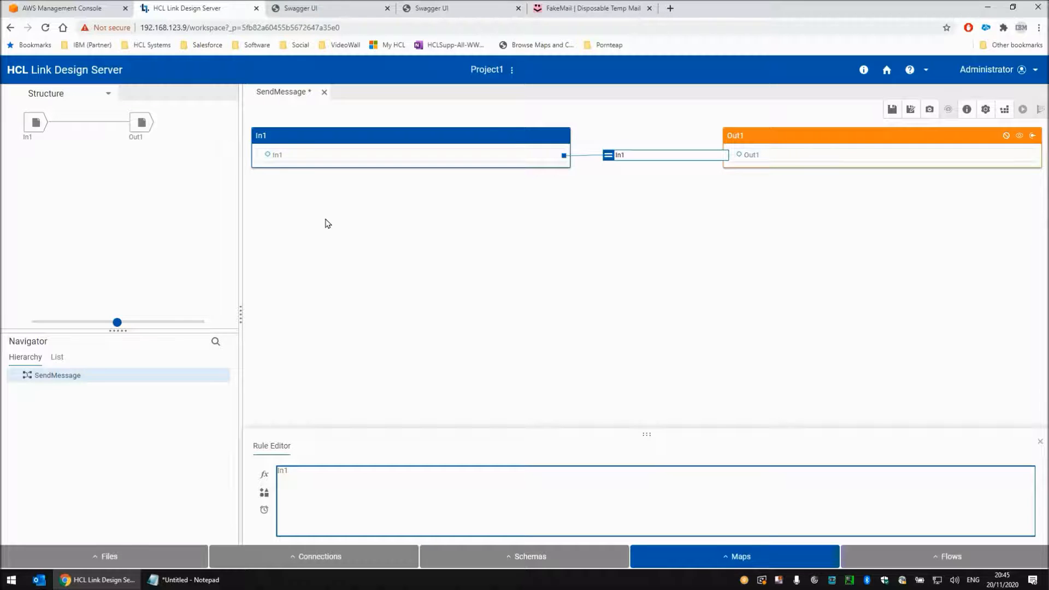
Check the FakeMail page, return to the Design Server, and save and build the SendMessage map
click(607, 9)
click(183, 10)
click(891, 112)
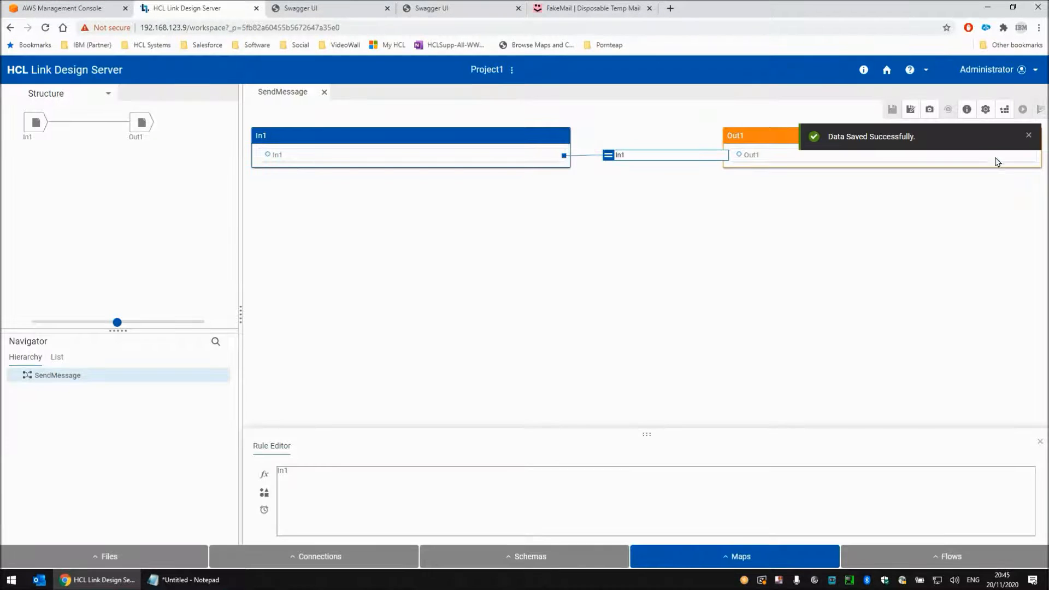
click(1005, 111)
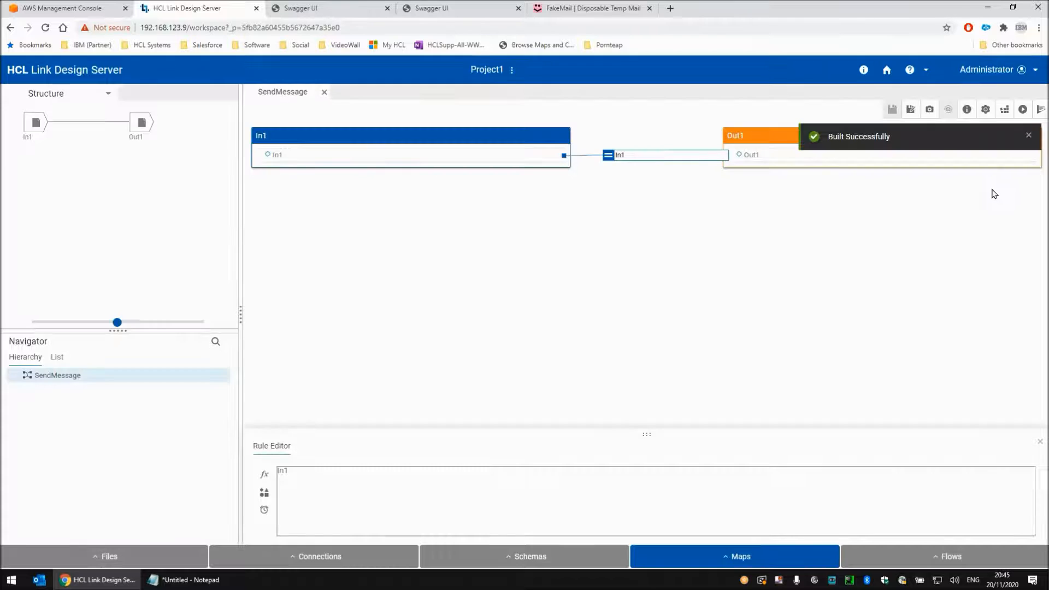
Run the SendMessage map and read the message text of the AWS notification email in FakeMail
click(1024, 110)
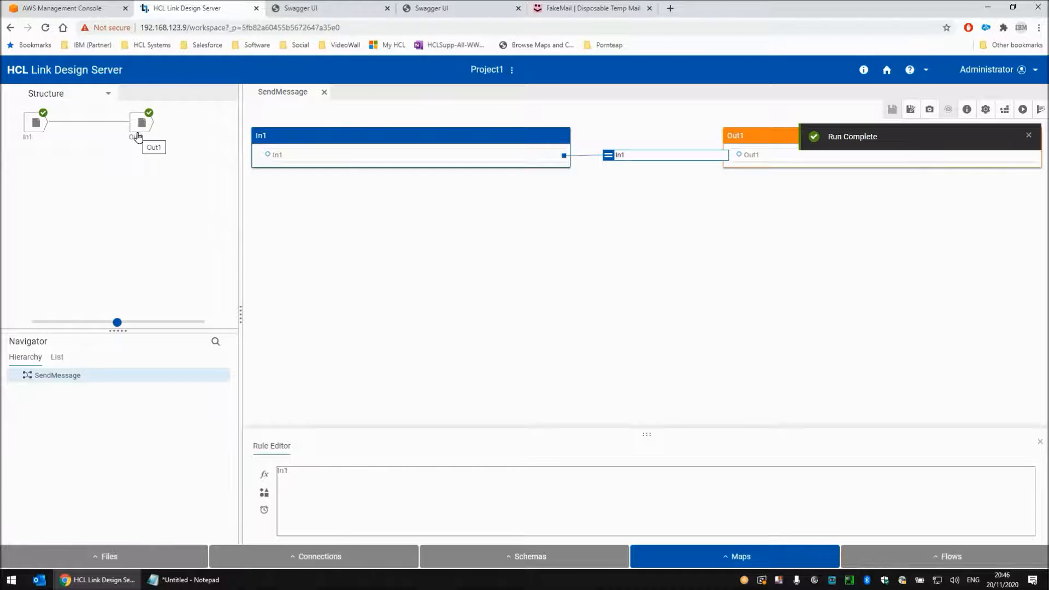
click(578, 10)
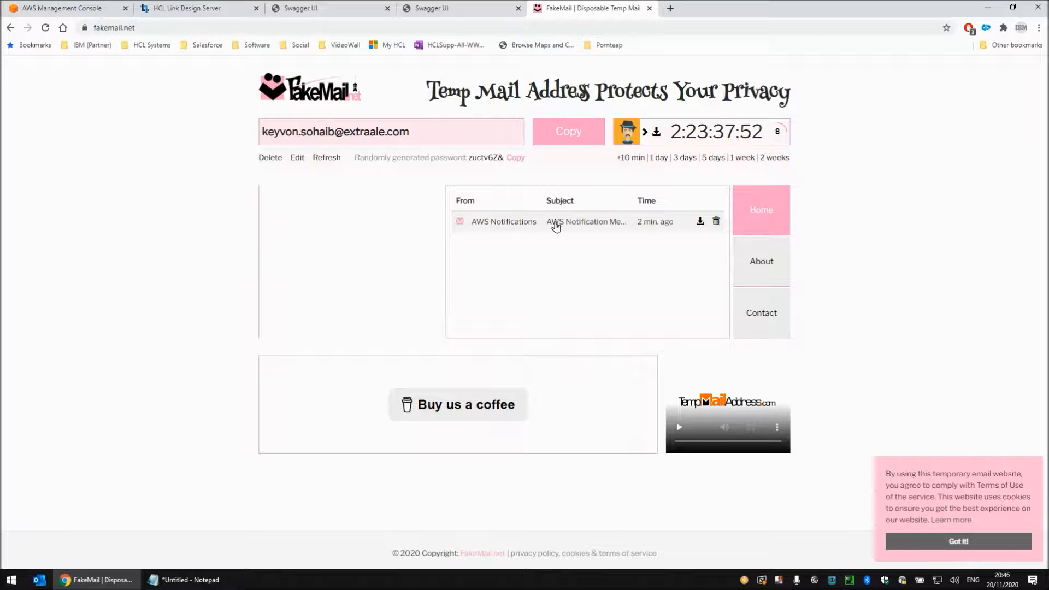
click(523, 225)
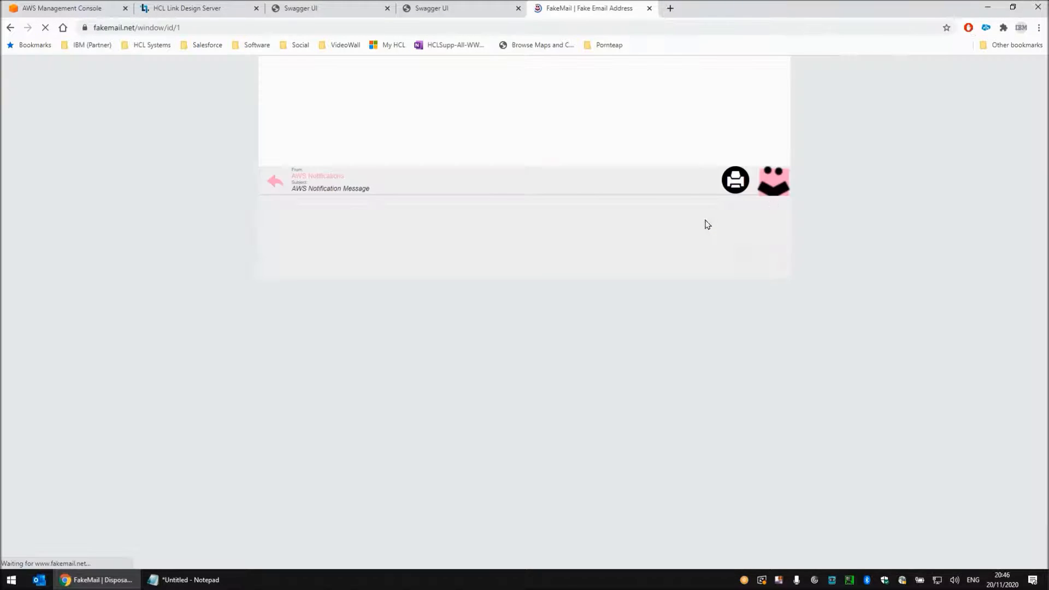
drag(263, 206, 383, 205)
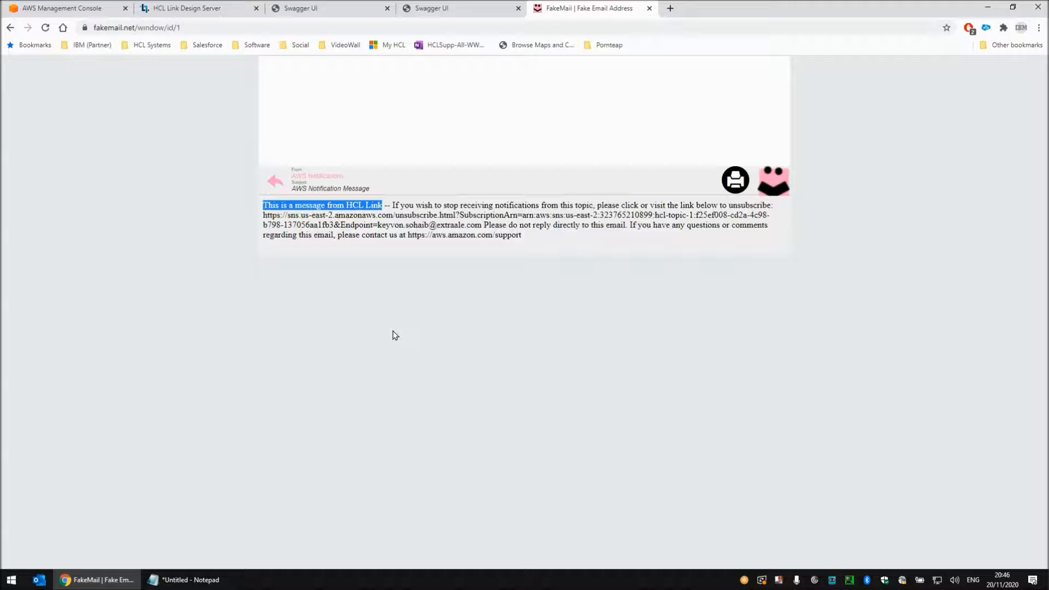
Delete the AWS notification email from the FakeMail inbox and close the SendMessage map in the Design Server
click(277, 181)
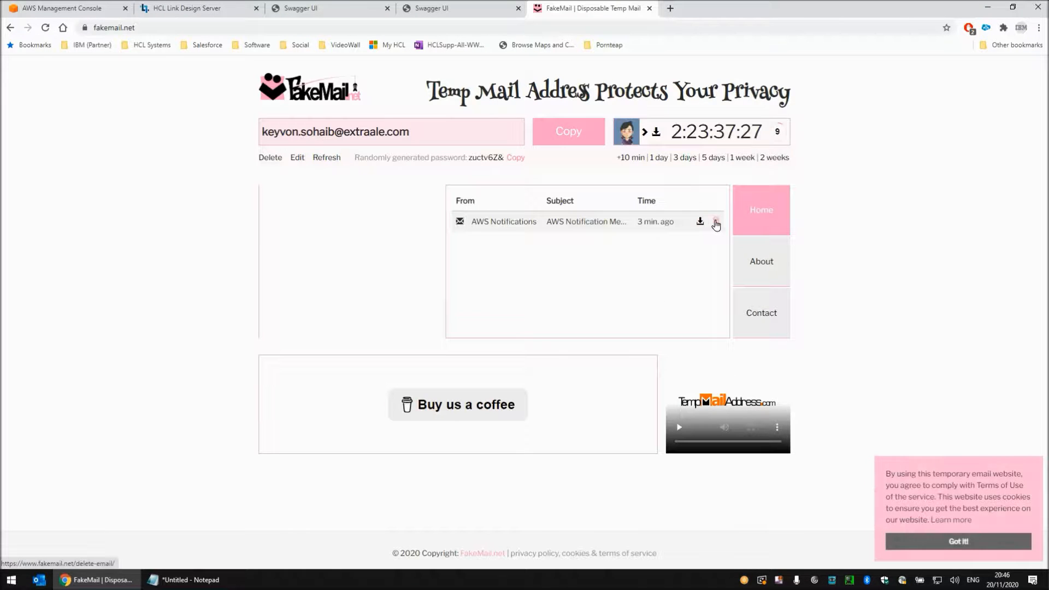
click(716, 223)
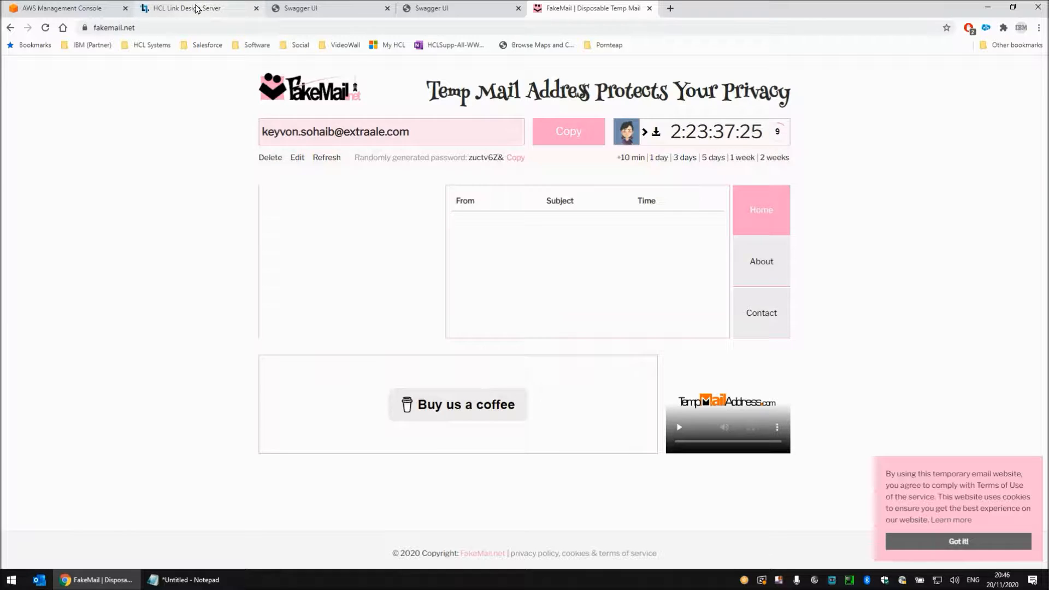
click(197, 10)
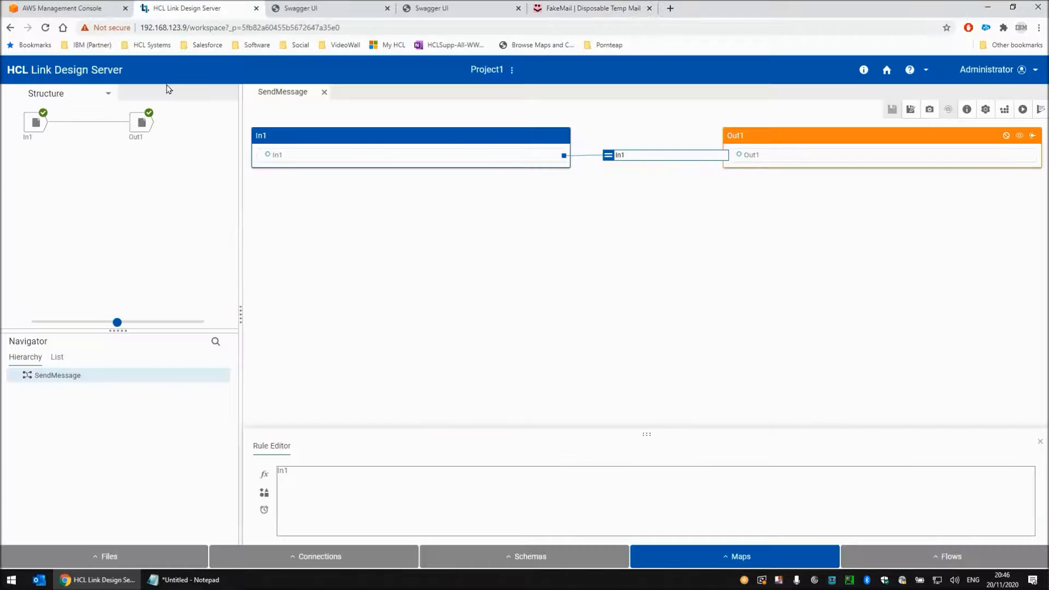
click(325, 93)
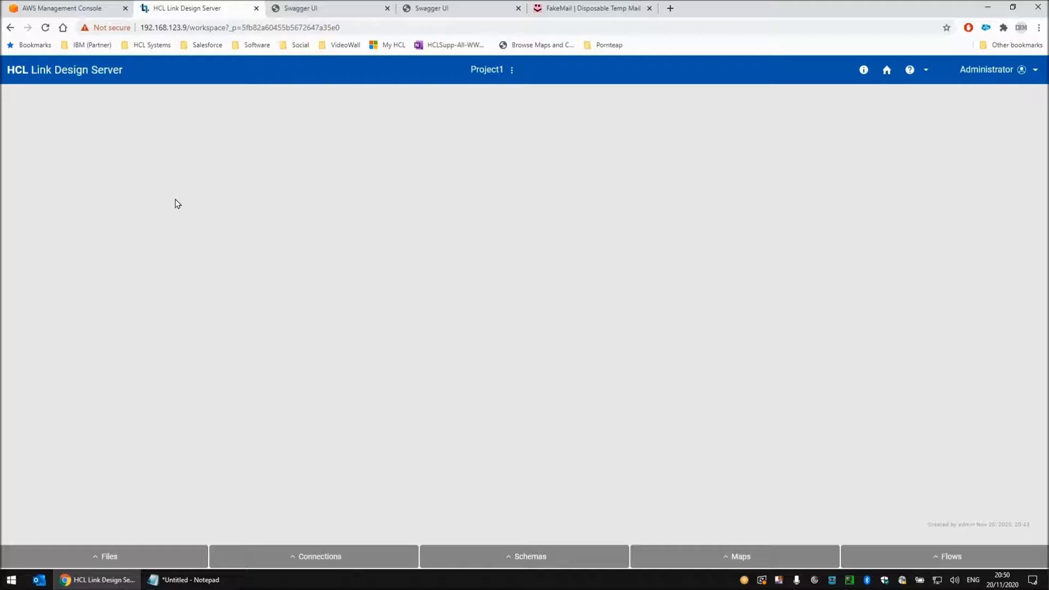
Go to the deployment packages from the home page and start a new package, Package1, for project Project1
click(887, 70)
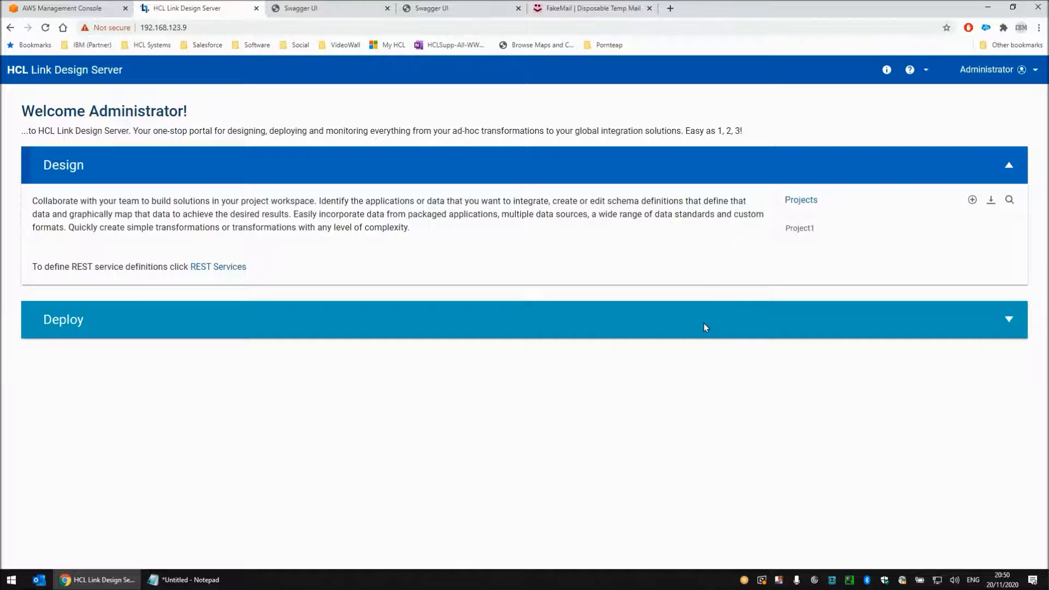
click(705, 323)
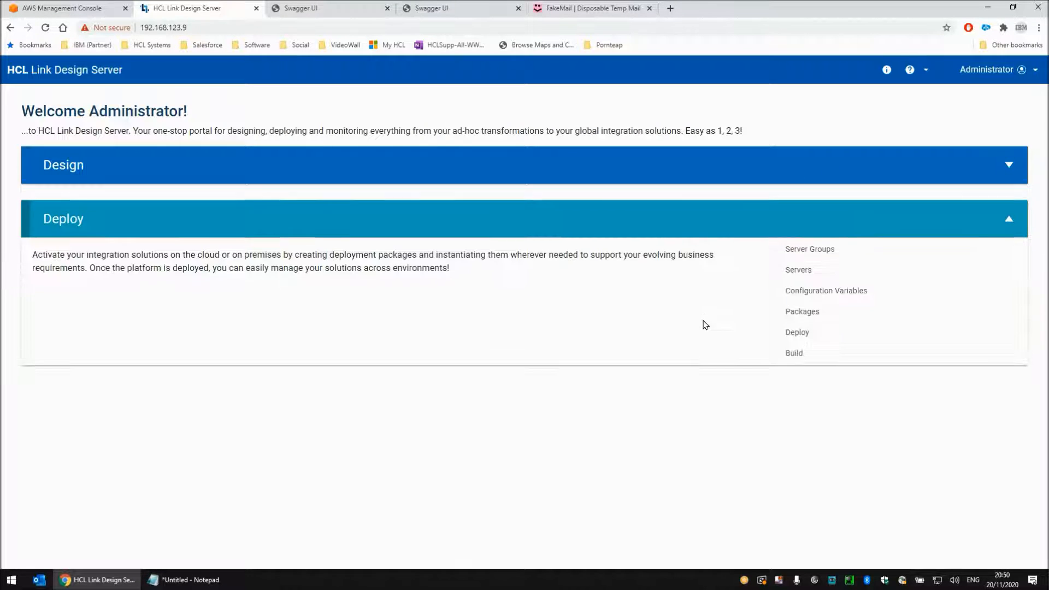
click(801, 313)
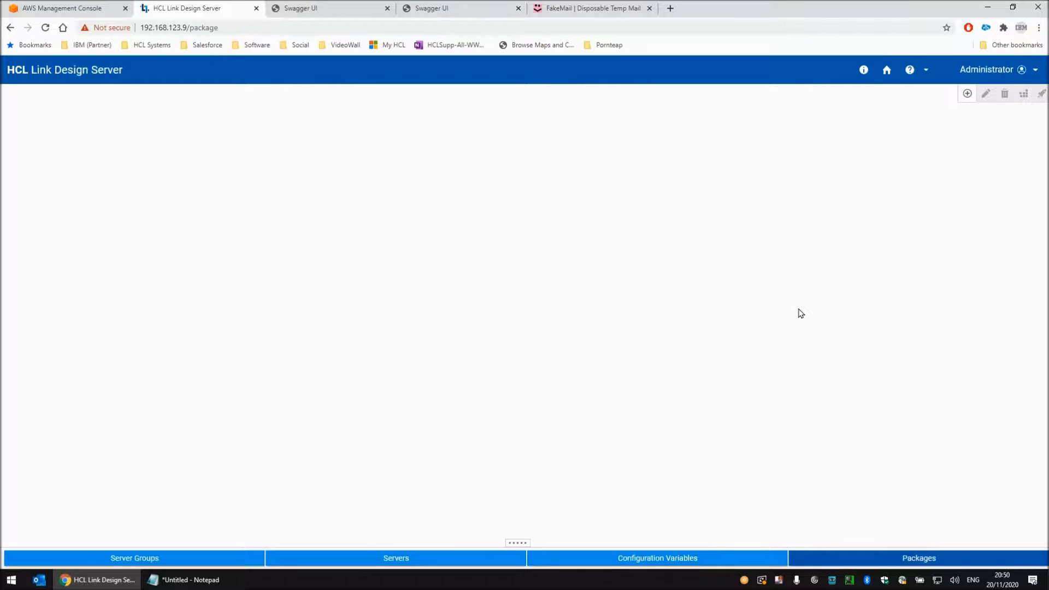
click(966, 95)
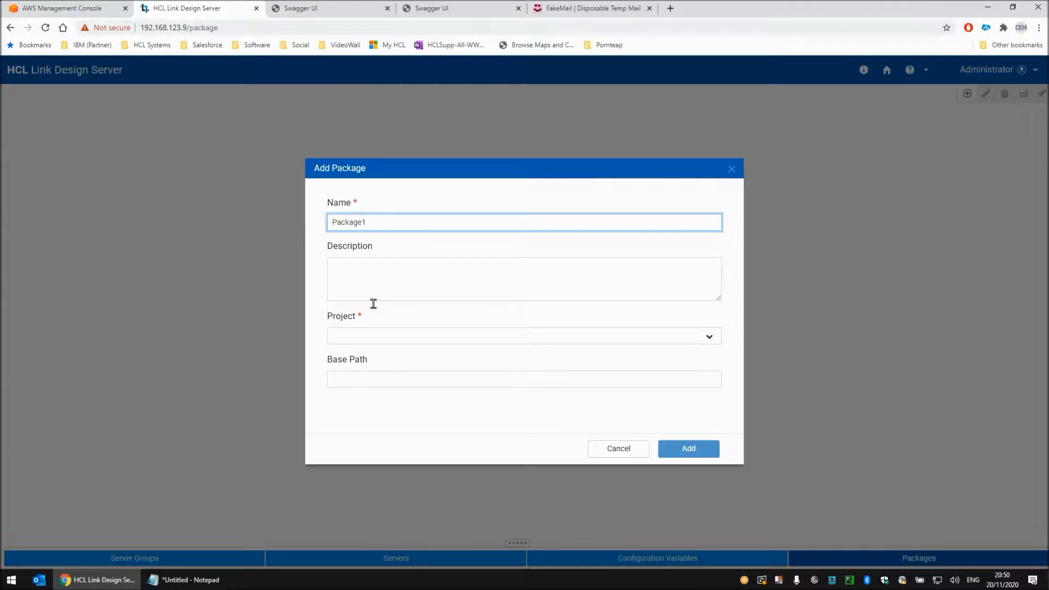
click(371, 338)
click(361, 373)
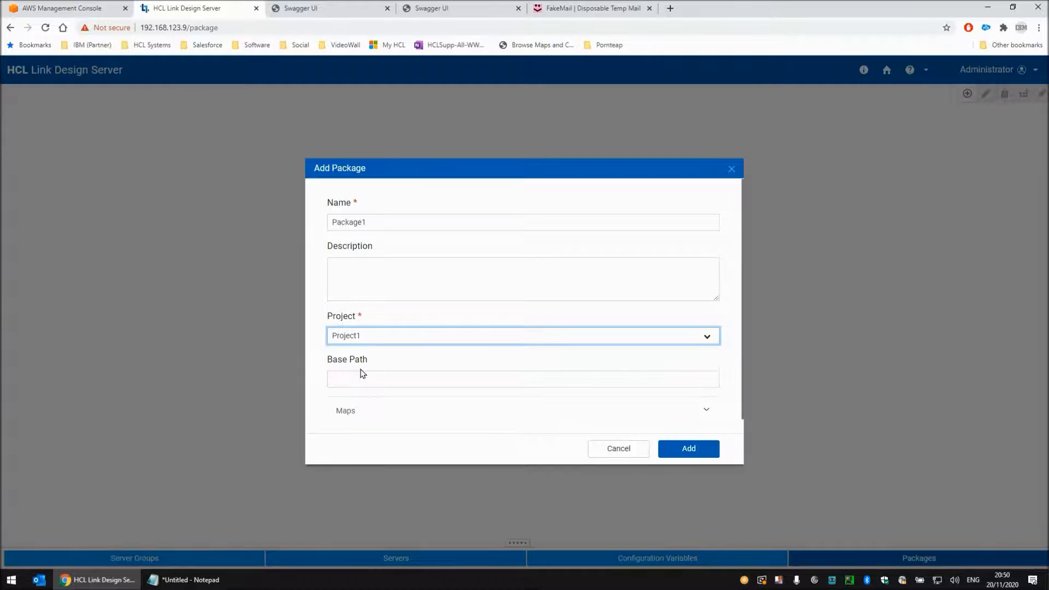
Include the SendMessage map in the package and add the package
scroll(346, 365, down, 1)
click(360, 397)
scroll(377, 398, down, 2)
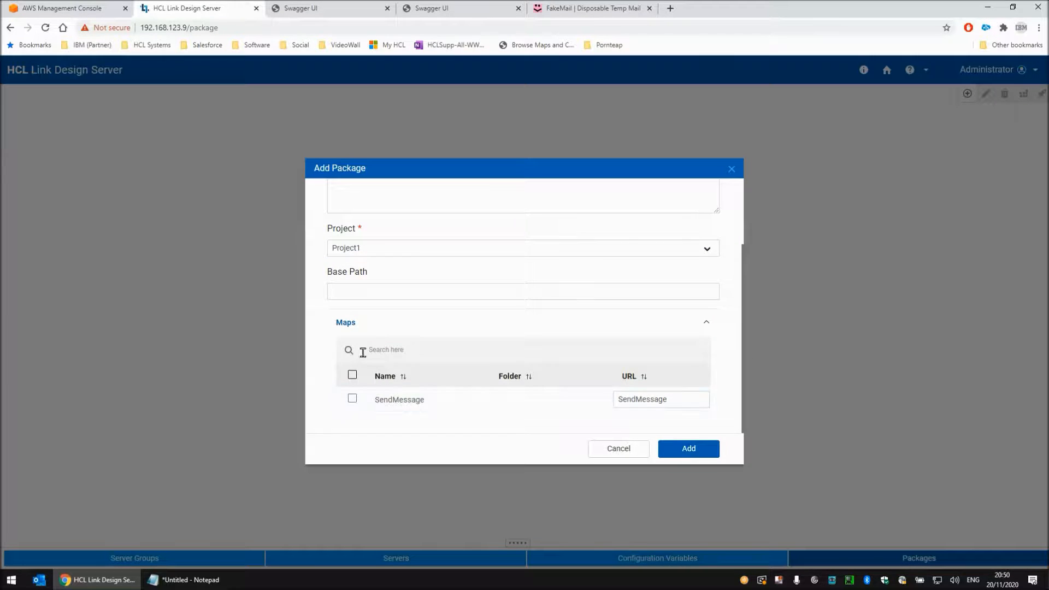
click(352, 399)
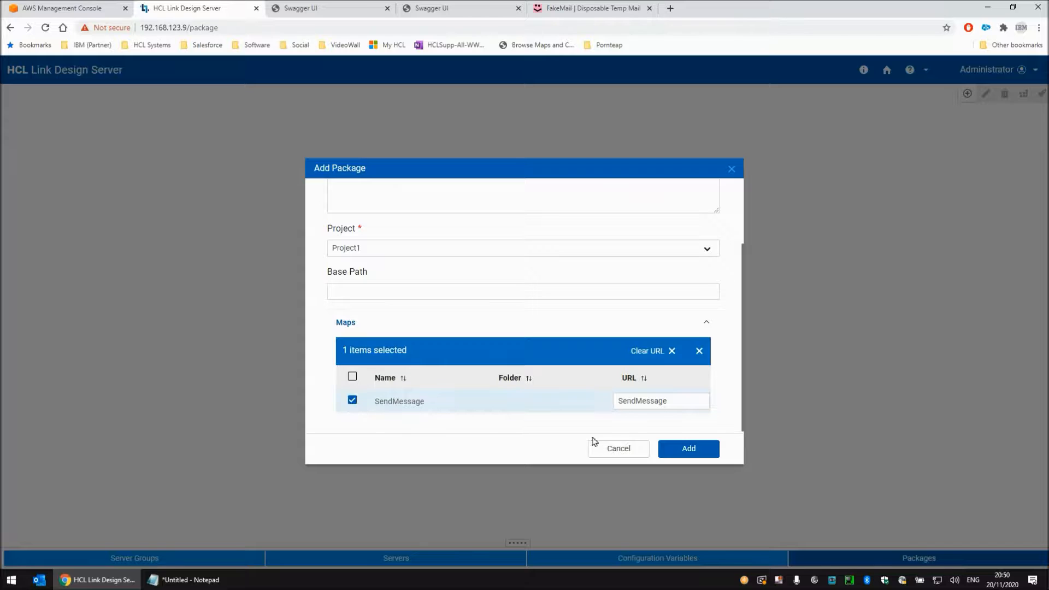
click(677, 449)
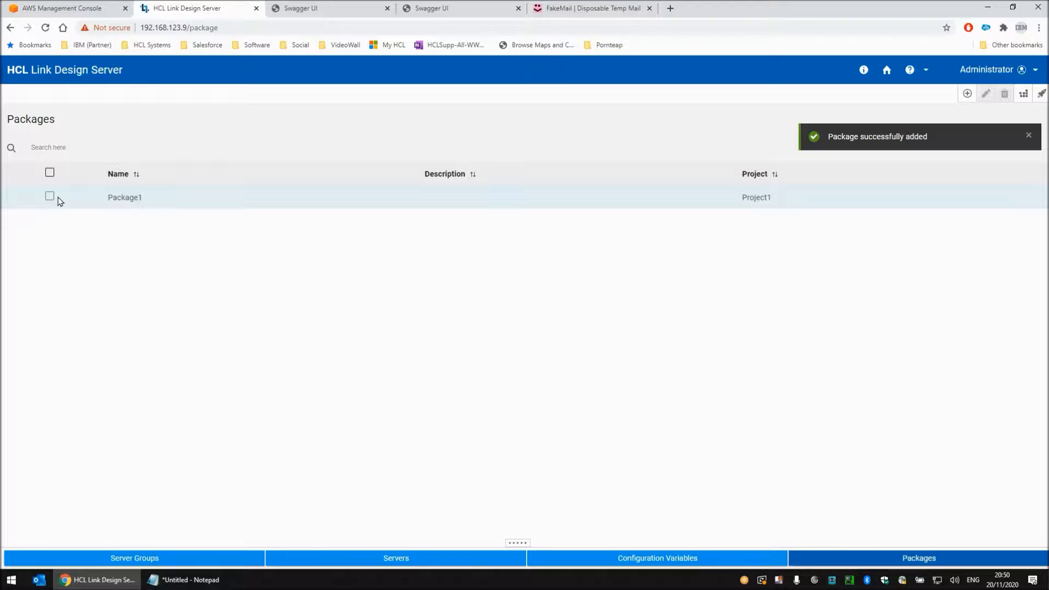
Reload the HCL Link Endpoints page in Swagger UI to check its operations, and return to the Design Server packages
click(330, 9)
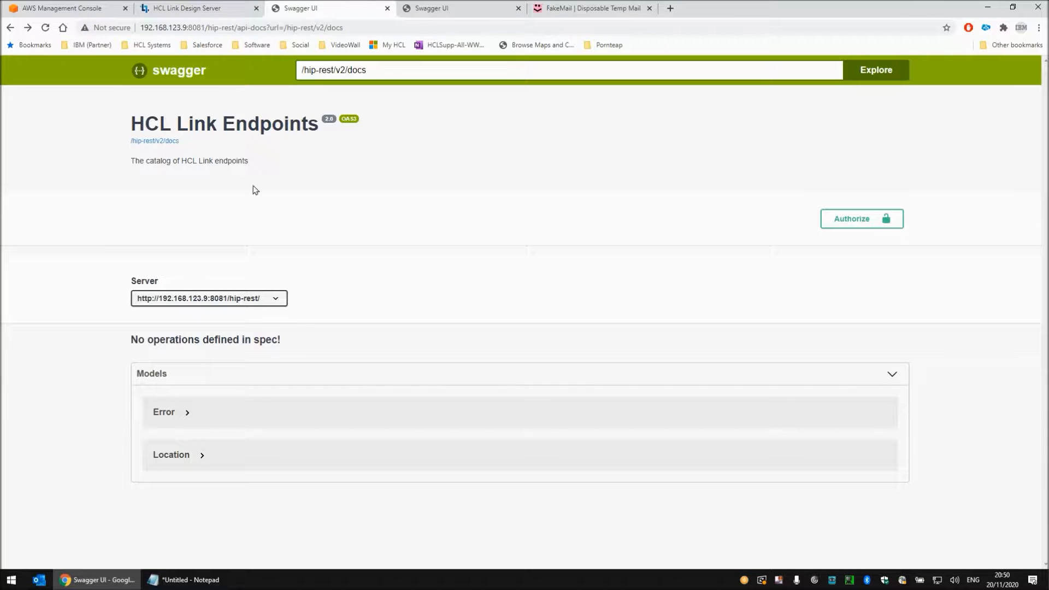
click(46, 28)
click(214, 10)
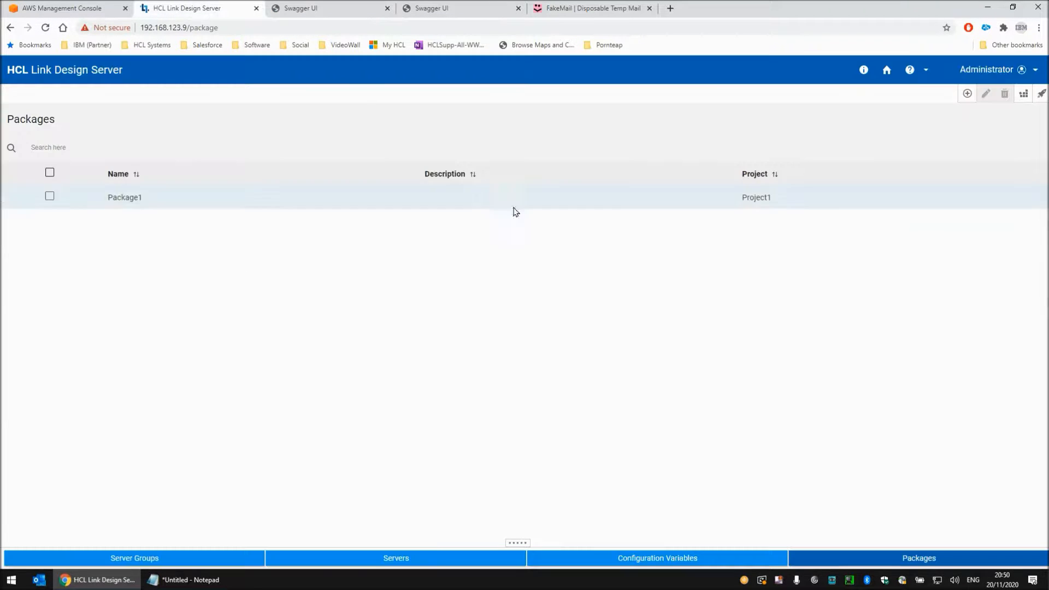
Deploy Package1 to the LocalRestAPI server and close the deployment dialog
click(49, 196)
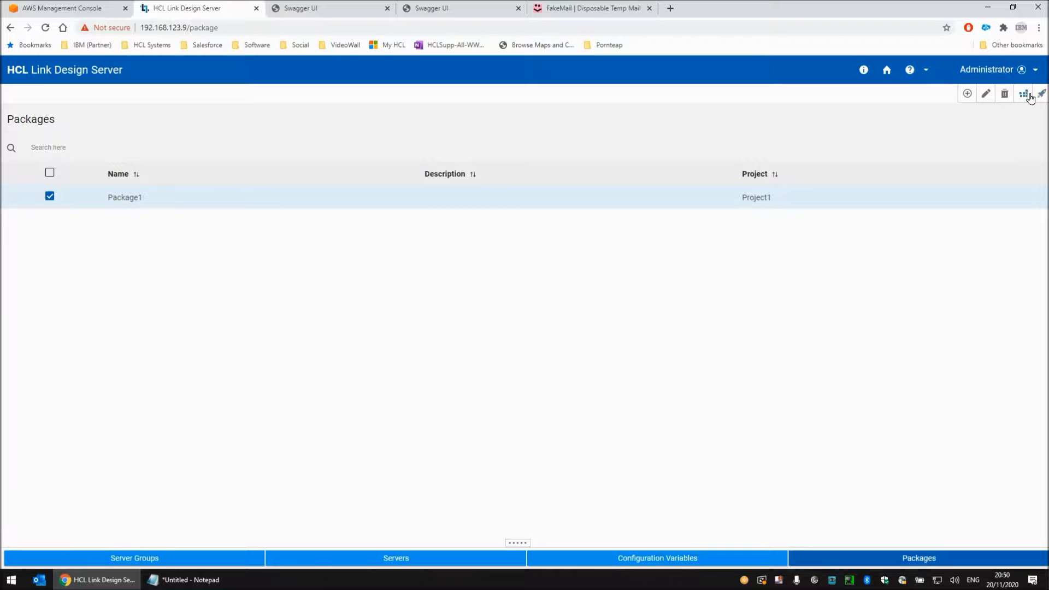
click(1041, 95)
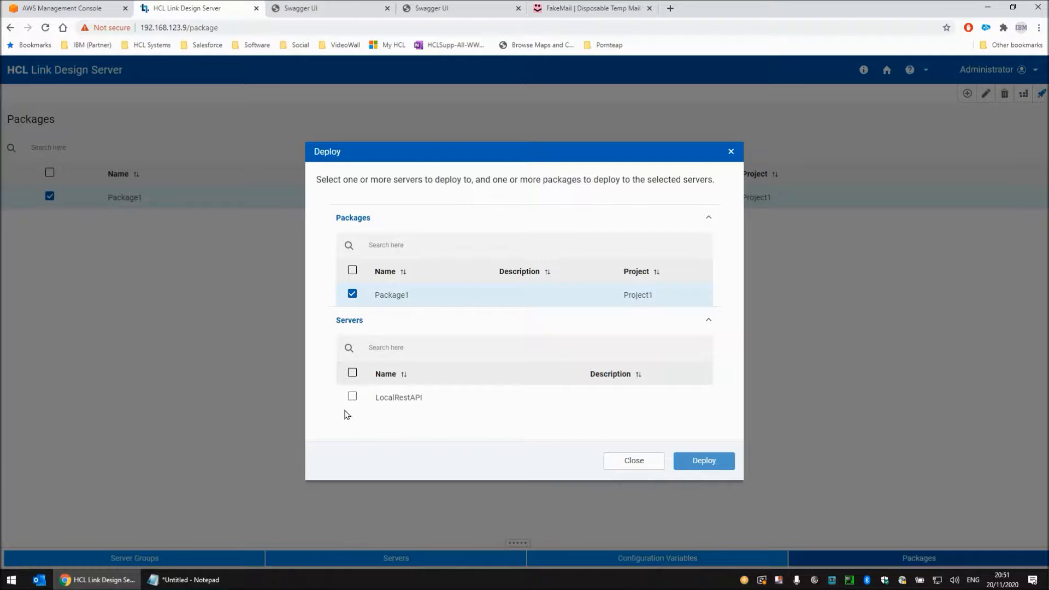
click(352, 398)
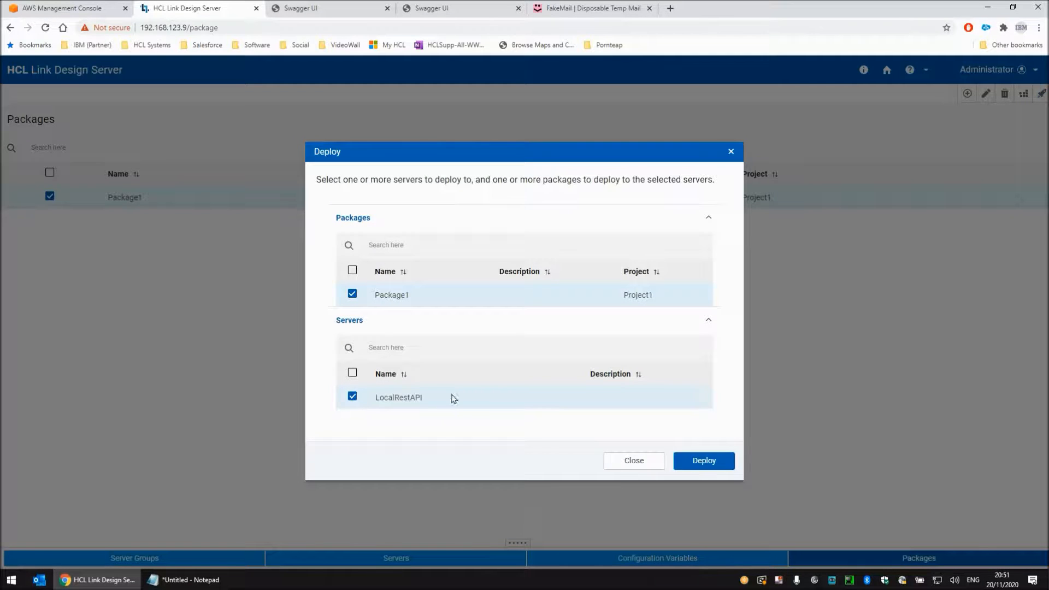
click(710, 460)
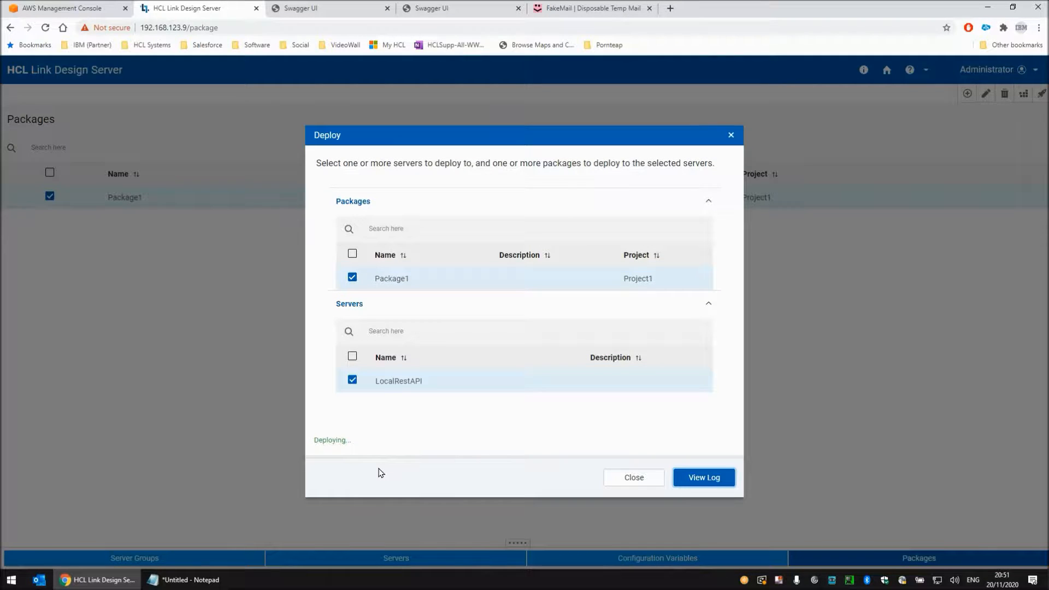
click(623, 480)
Reload the HCL Link Endpoints page in Swagger UI and enable trying out the PUT /v2/run/SendMessage operation
click(320, 10)
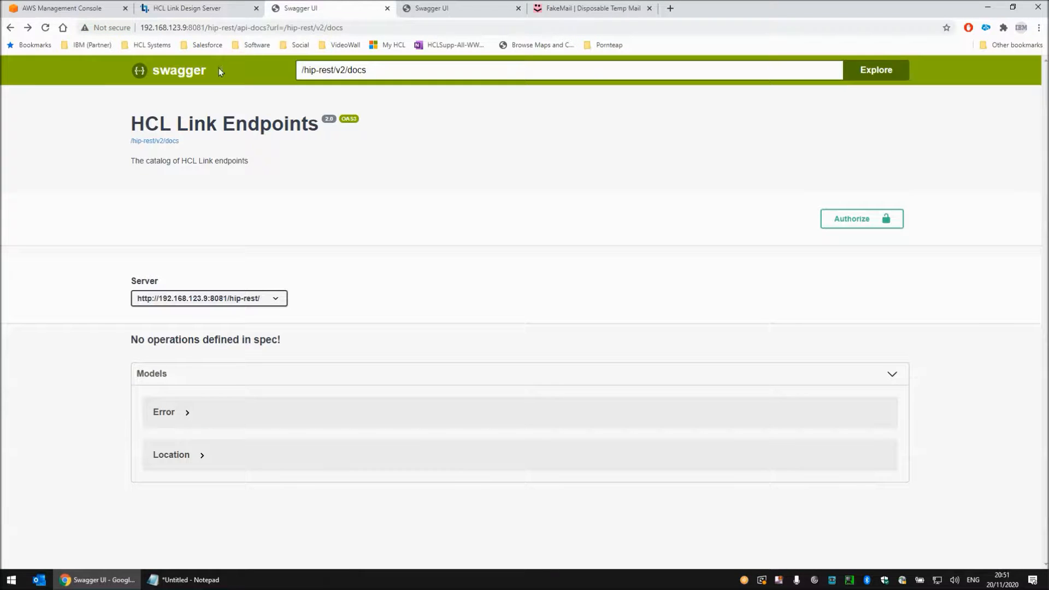
click(46, 27)
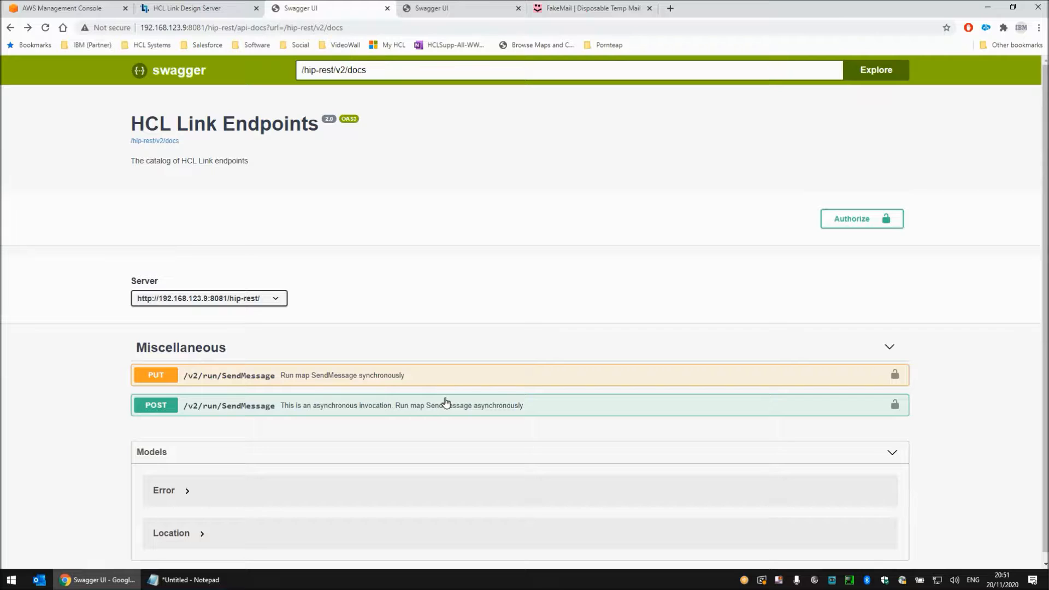
click(338, 379)
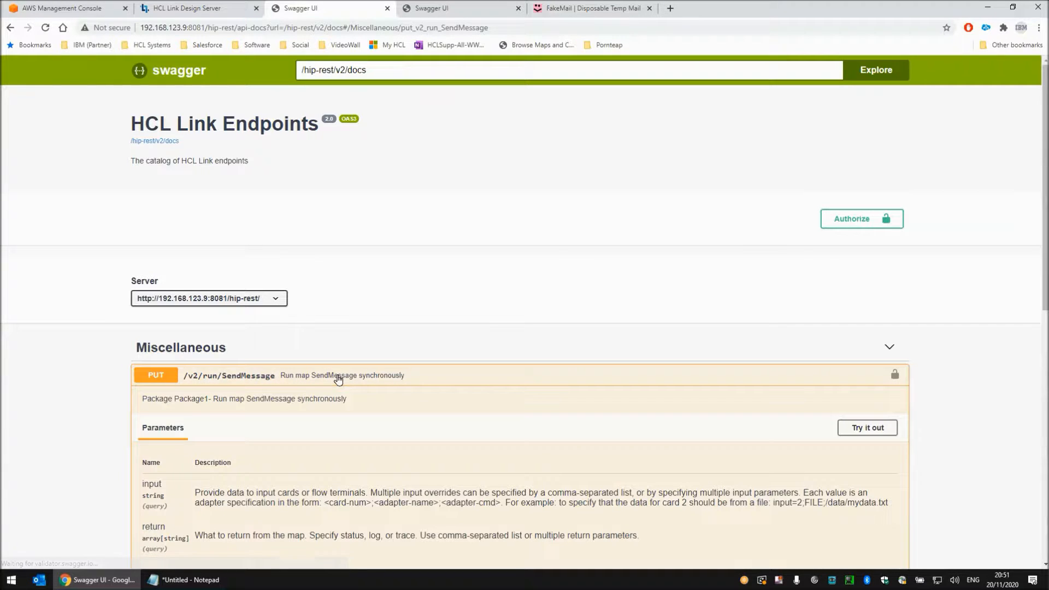
click(864, 427)
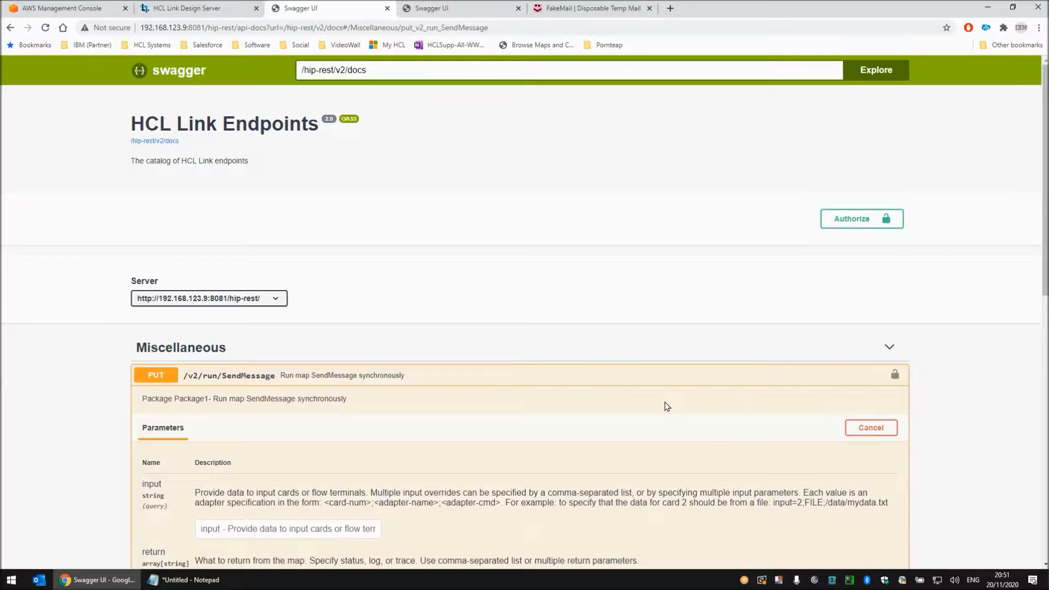
Set the request body to text/plain with "This is a message from REST API" and execute the PUT request
scroll(592, 370, down, 4)
scroll(547, 364, down, 3)
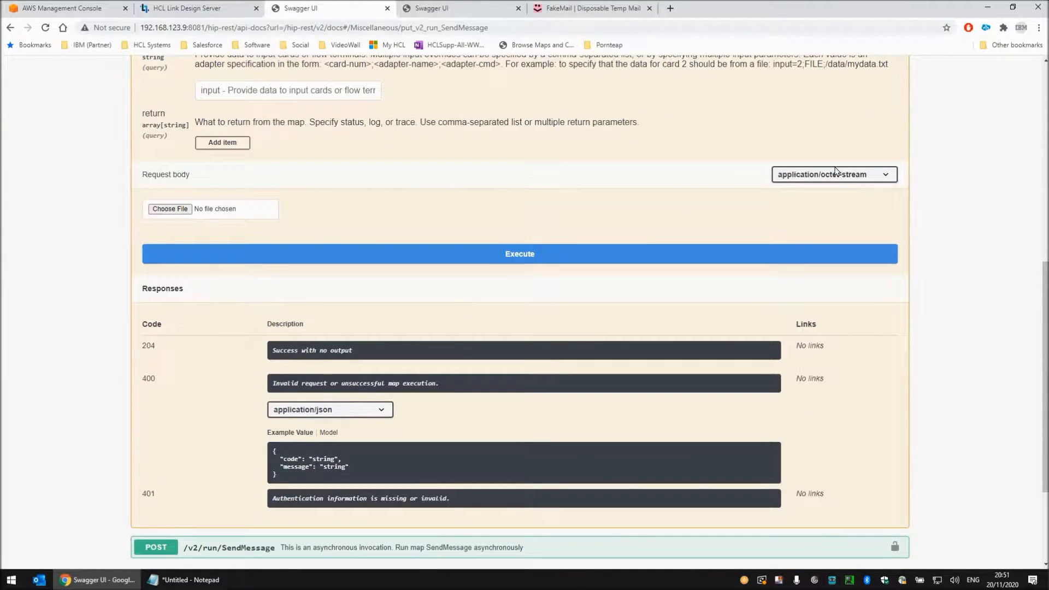
click(833, 175)
click(795, 210)
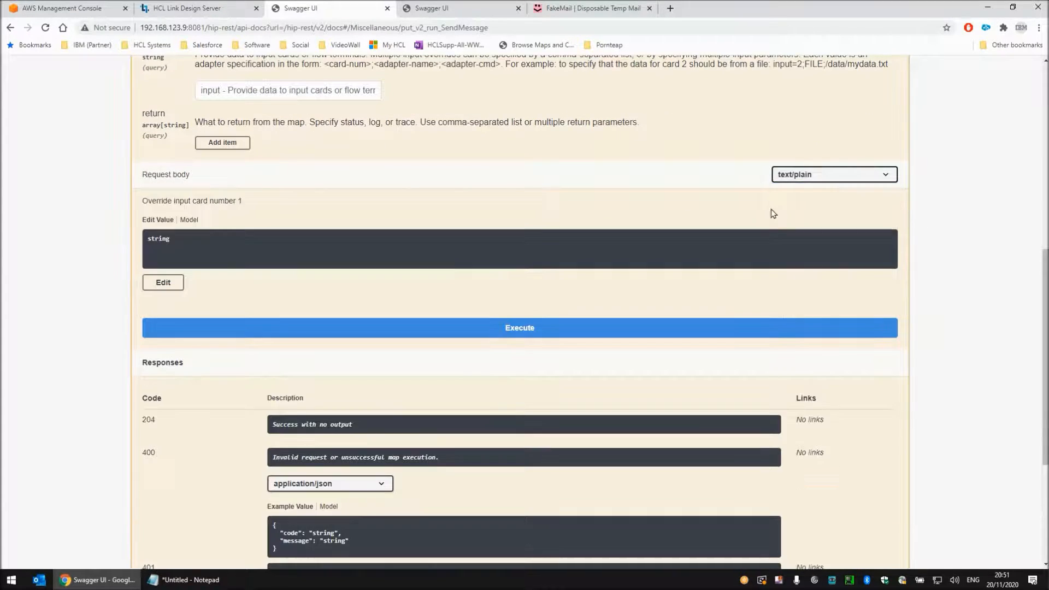
click(151, 281)
drag(244, 261, 135, 250)
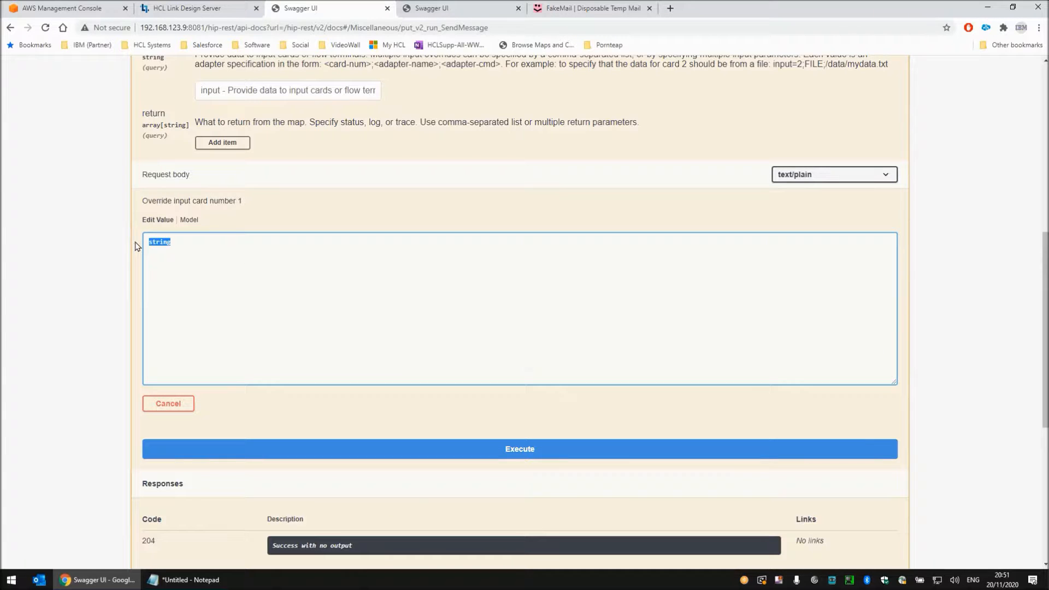
text(This is a message from)
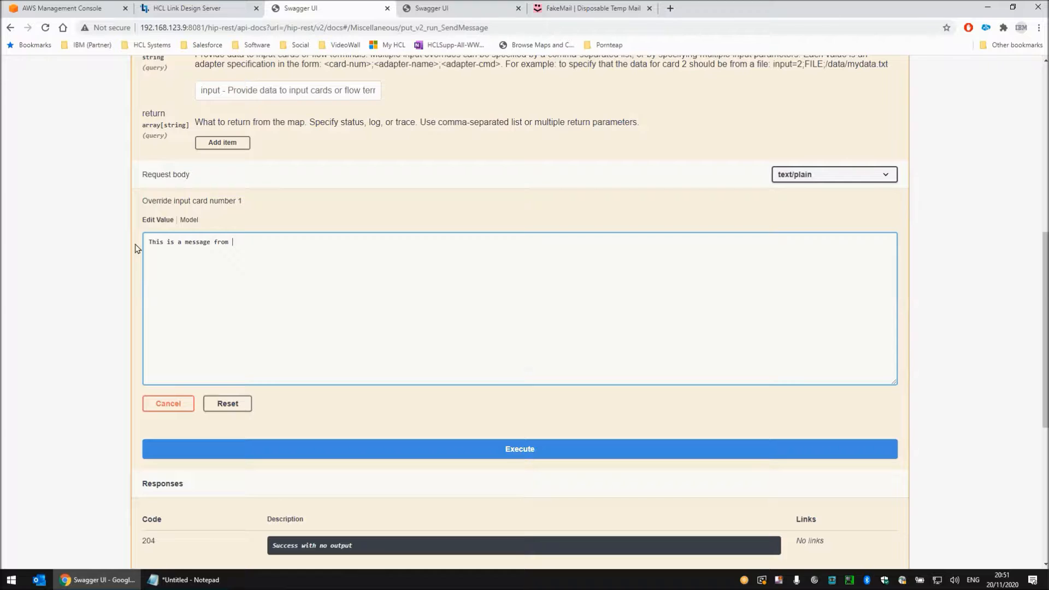
text( REST API)
click(527, 450)
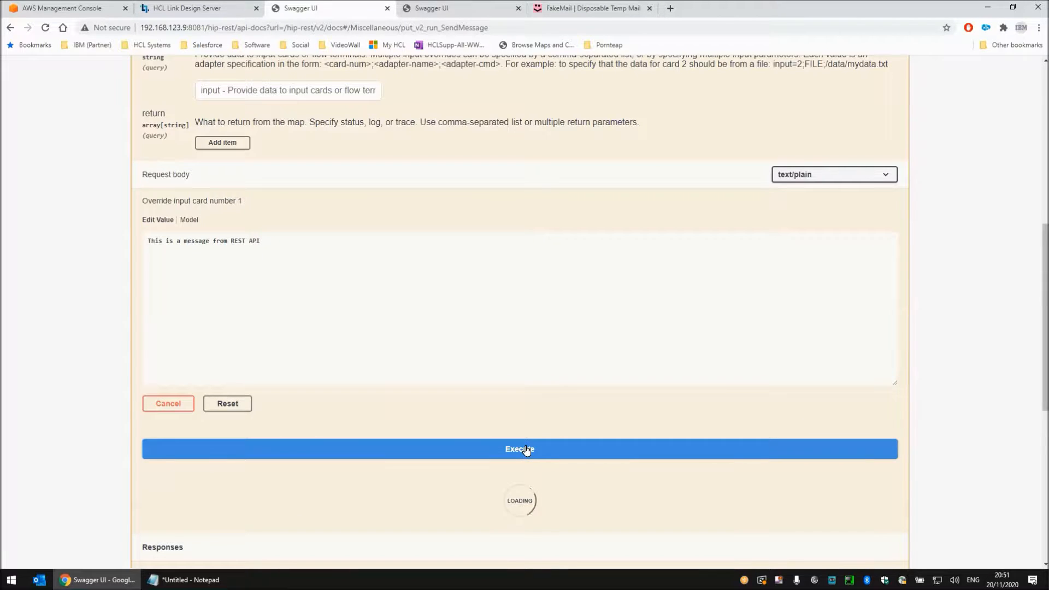
Examine the status message in the server response and refresh the FakeMail inbox to check for the notification email
scroll(300, 367, down, 2)
scroll(301, 367, down, 3)
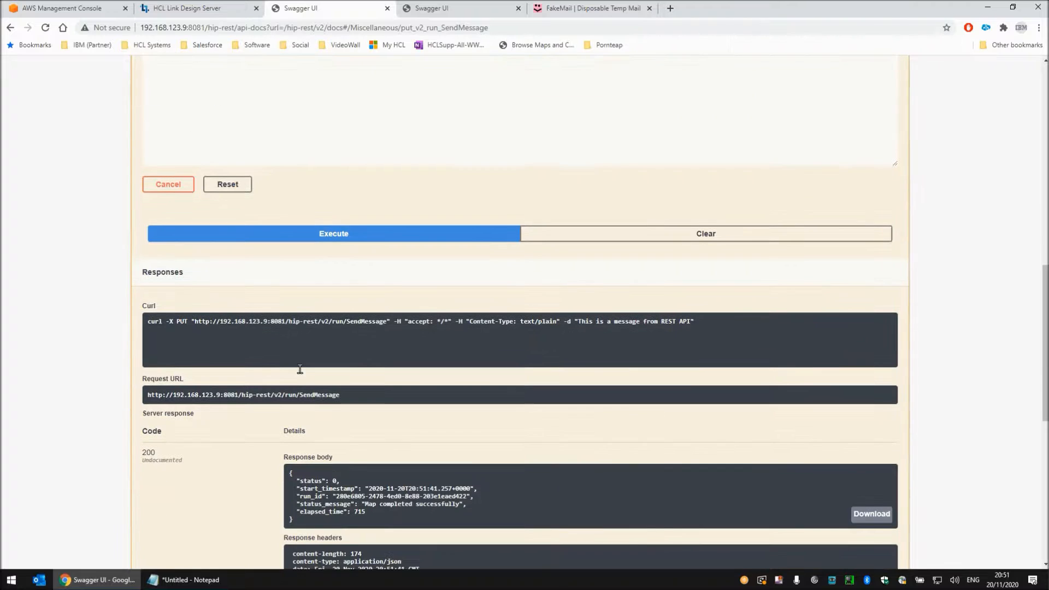
drag(466, 450, 362, 447)
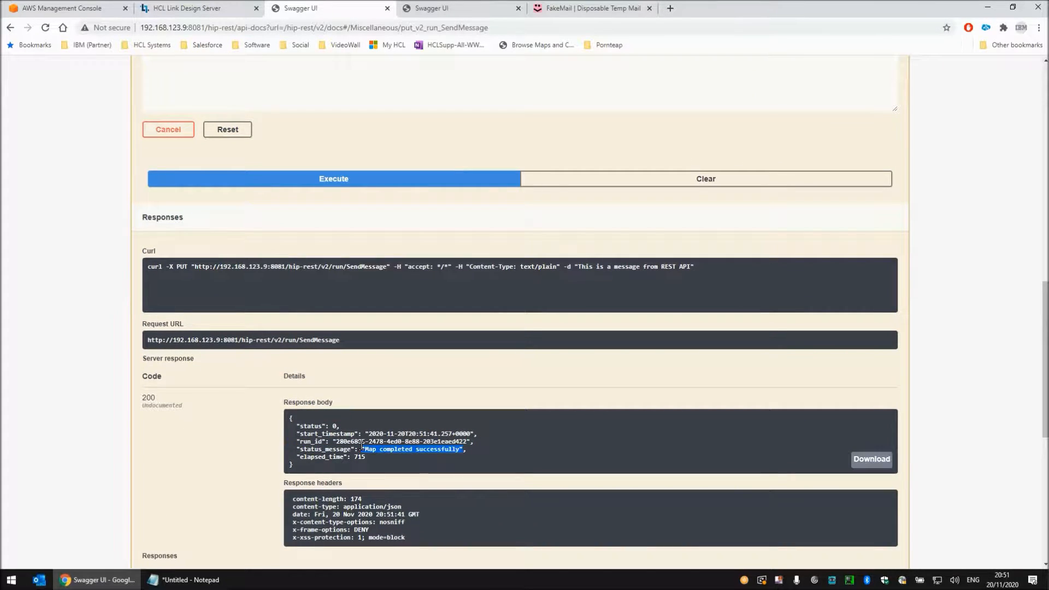
click(583, 8)
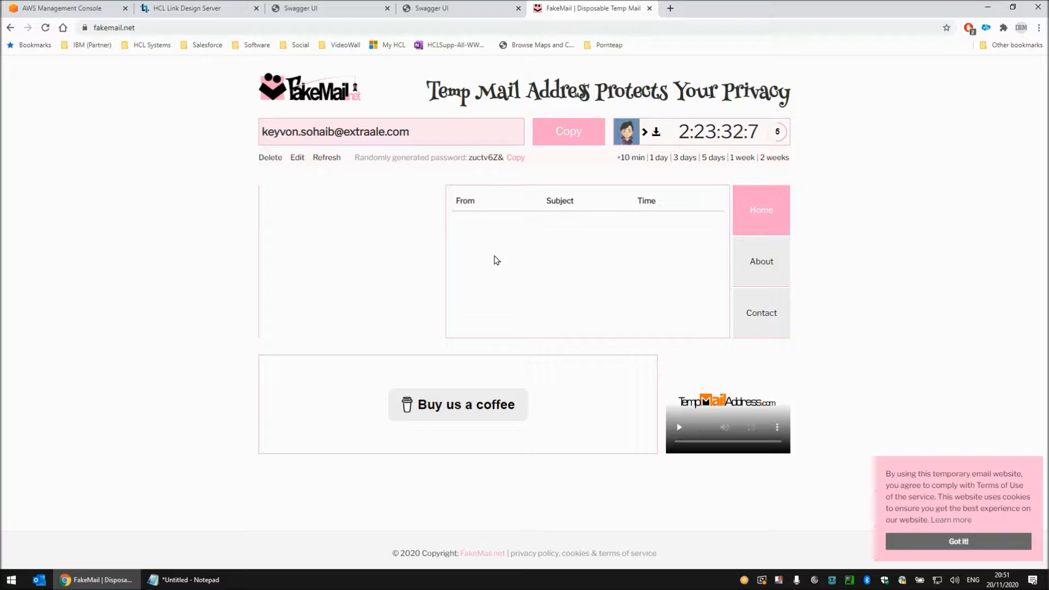
click(322, 157)
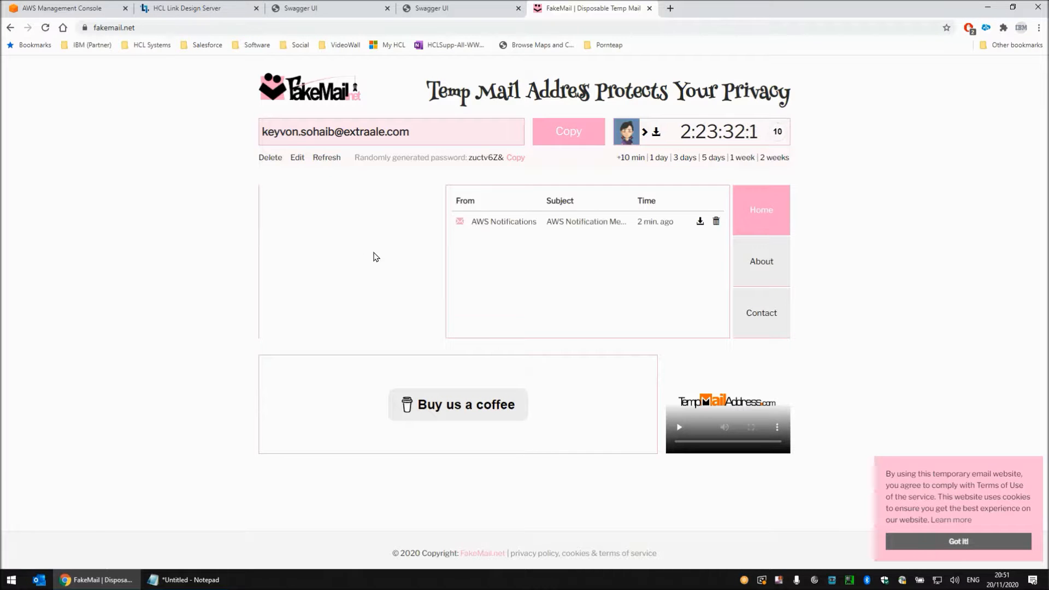
Open the AWS Notifications email in the FakeMail inbox and examine the message text at its start
click(590, 222)
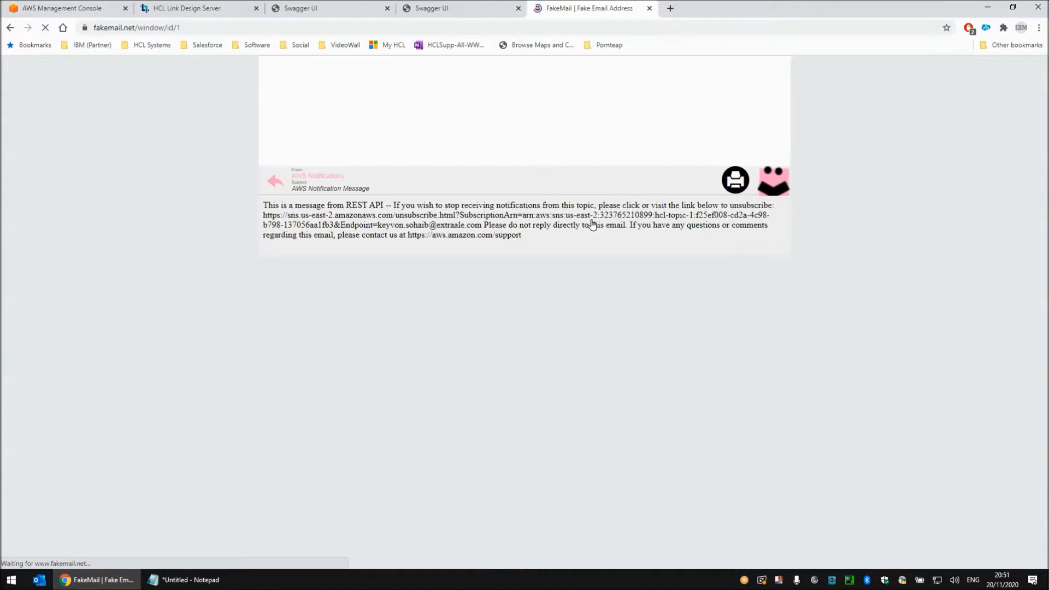
drag(263, 204, 384, 206)
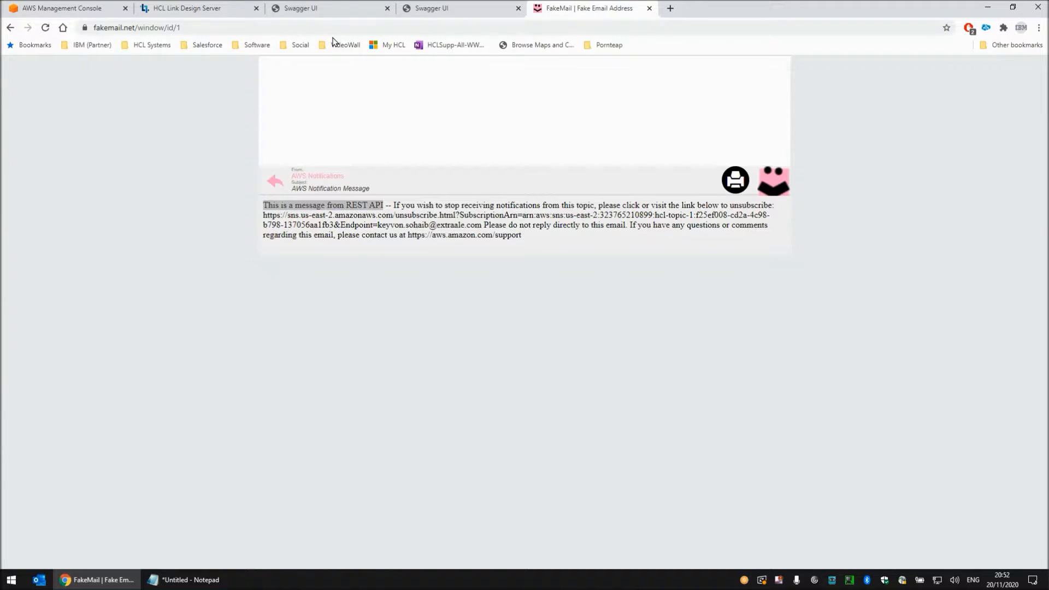
Copy the curl command of the SendMessage request from Swagger UI and open a Windows Command Prompt beside it
click(337, 12)
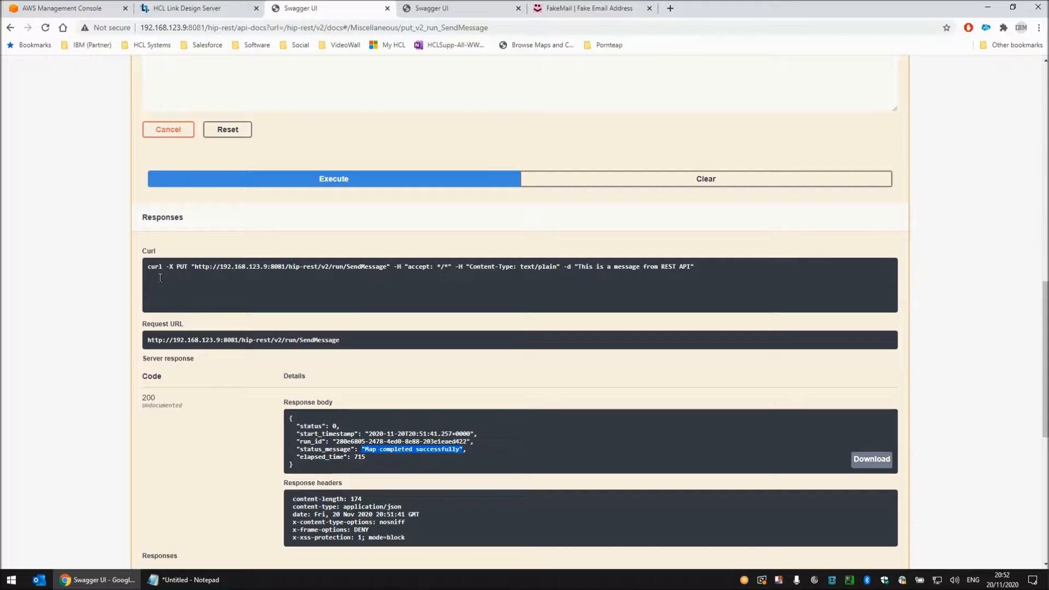
triple_click(282, 284)
key(ctrl+c)
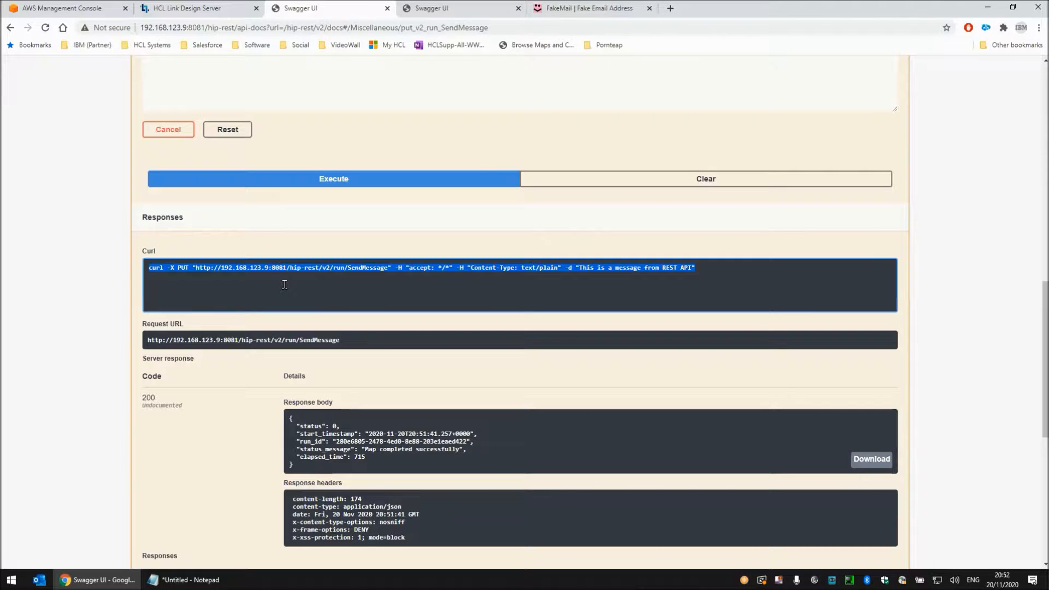
key(super+r)
text(cmd)
key(Return)
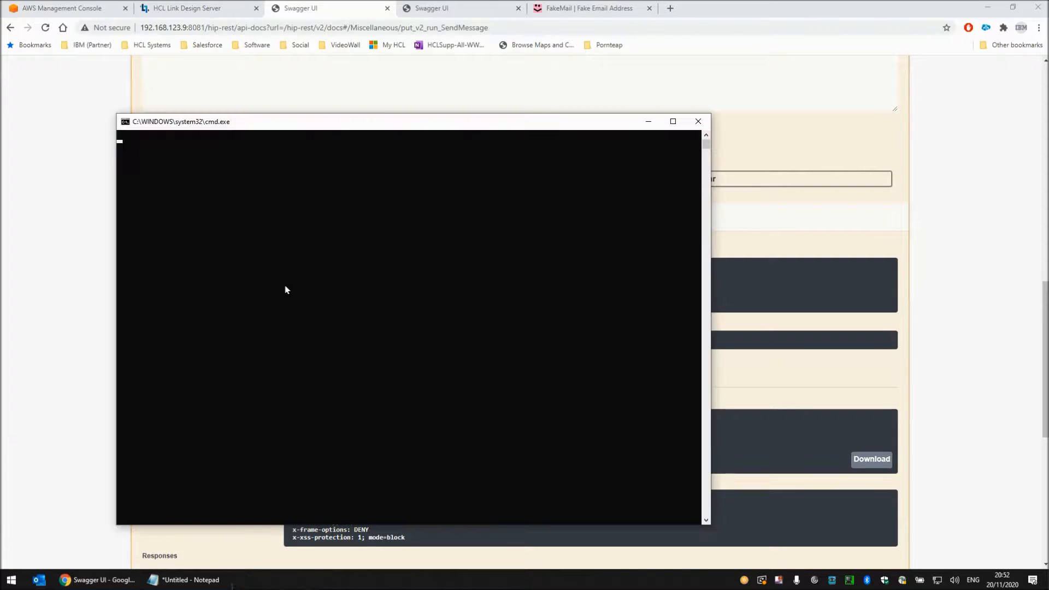
drag(389, 122, 649, 69)
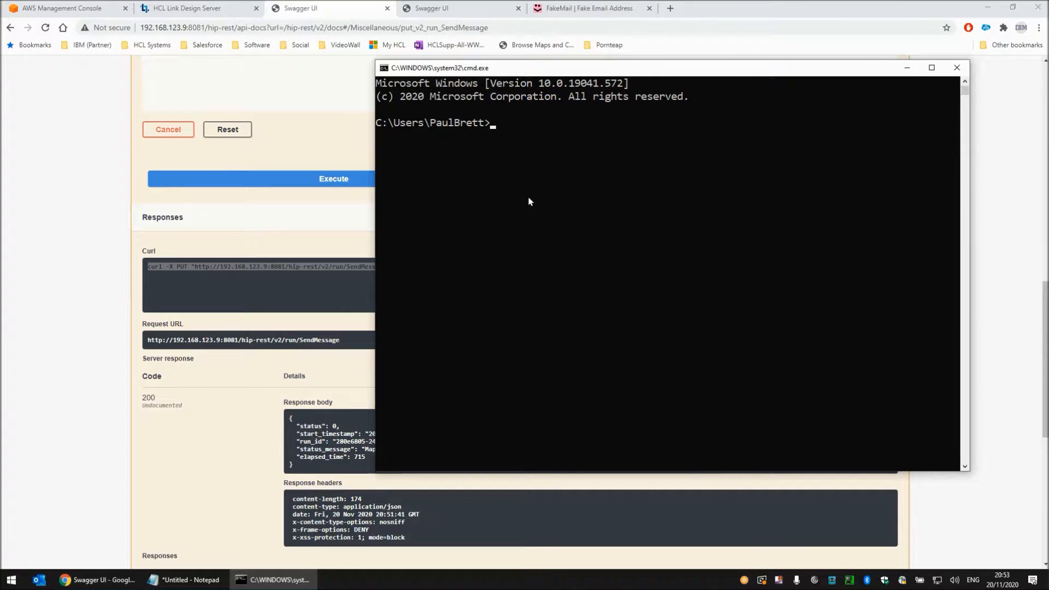
Paste the curl command into the Command Prompt, change its message to "This is a message from DOS Window", and run it
key(ctrl+v)
key(Left)
key(Left)
key(Left)
key(Left)
key(Left)
key(Left)
key(Left)
key(Left)
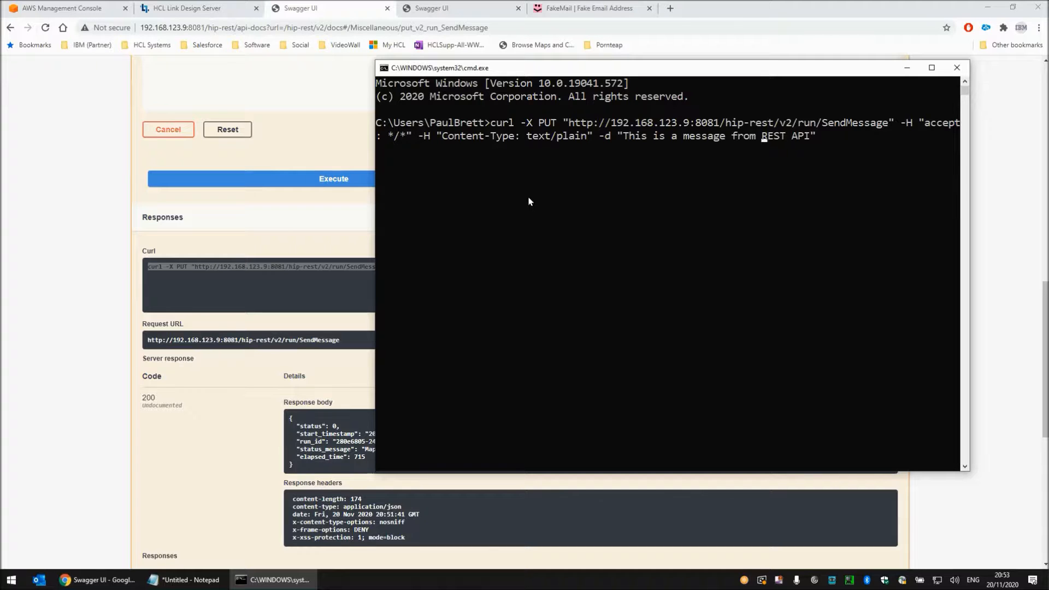
text(DOS Windows)
key(Return)
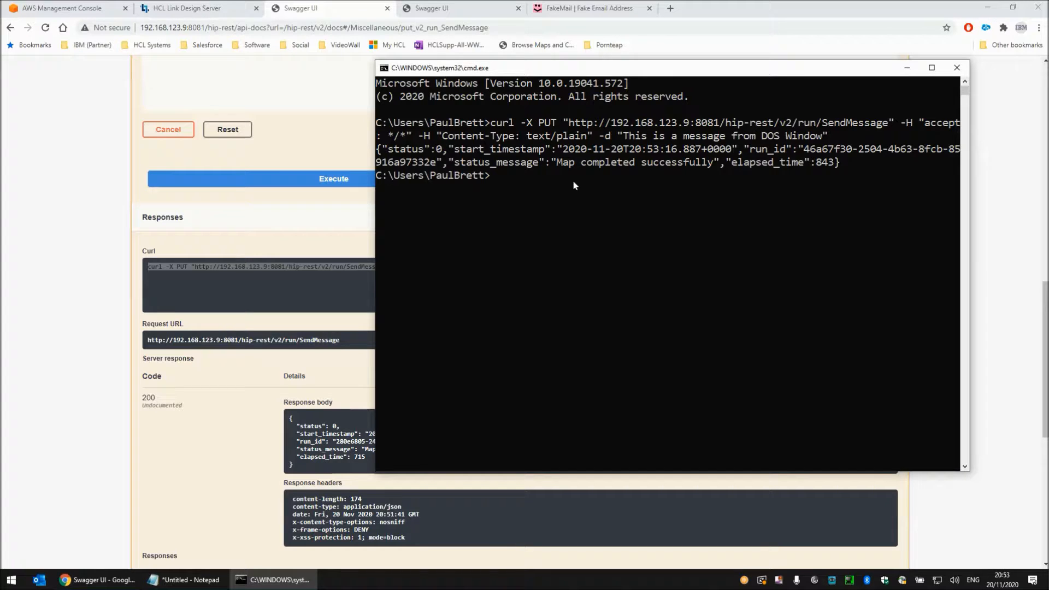
Return to the FakeMail inbox, open the newest AWS Notifications email and examine its message text
click(592, 10)
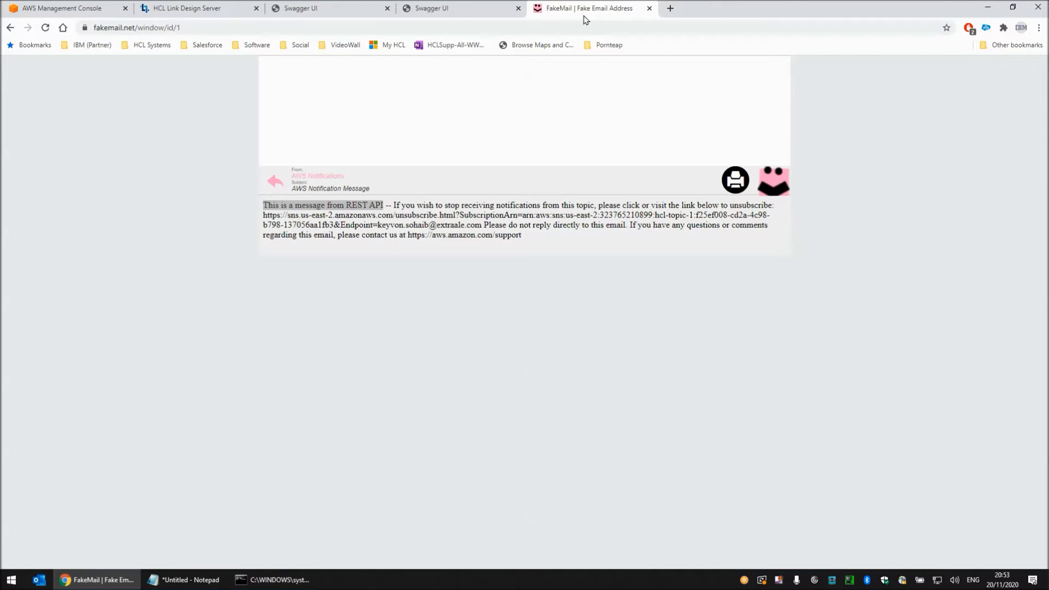
click(275, 184)
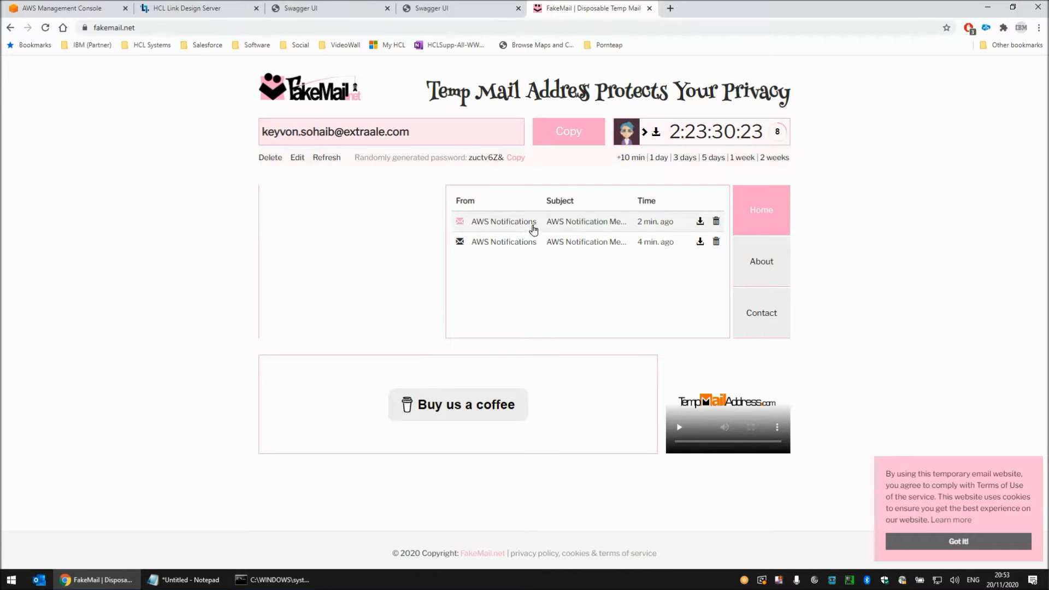
click(563, 227)
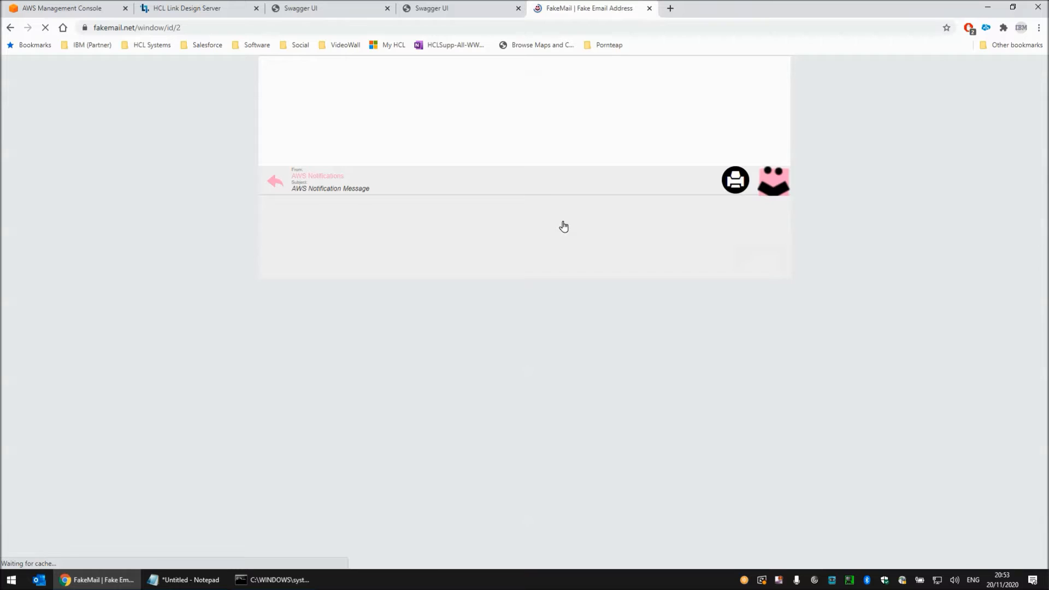
drag(261, 205, 396, 205)
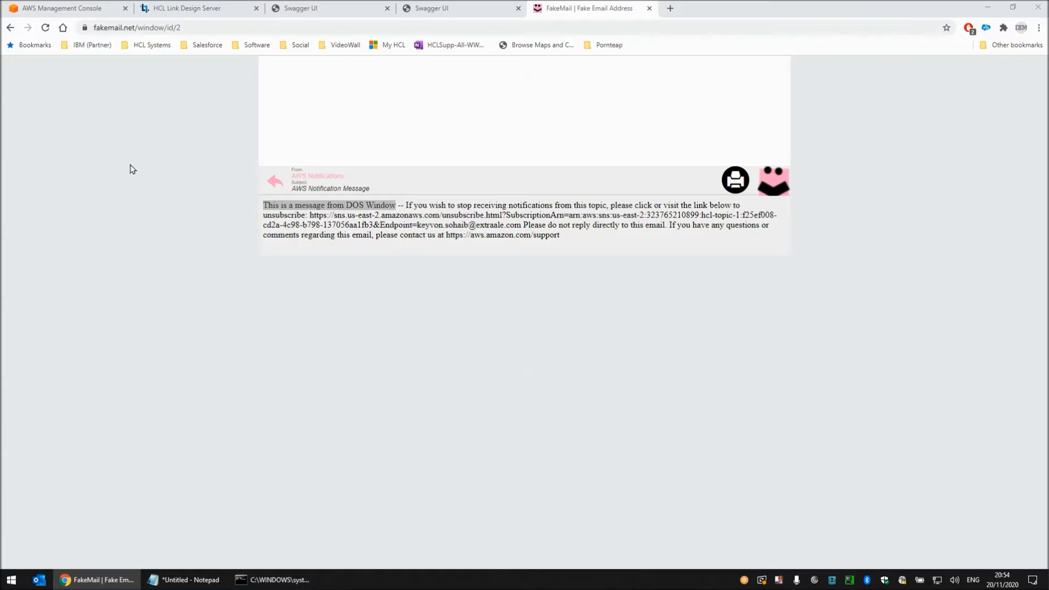
Start a new subscription in Amazon SNS from the AWS Management Console and set its protocol to SMS
click(83, 9)
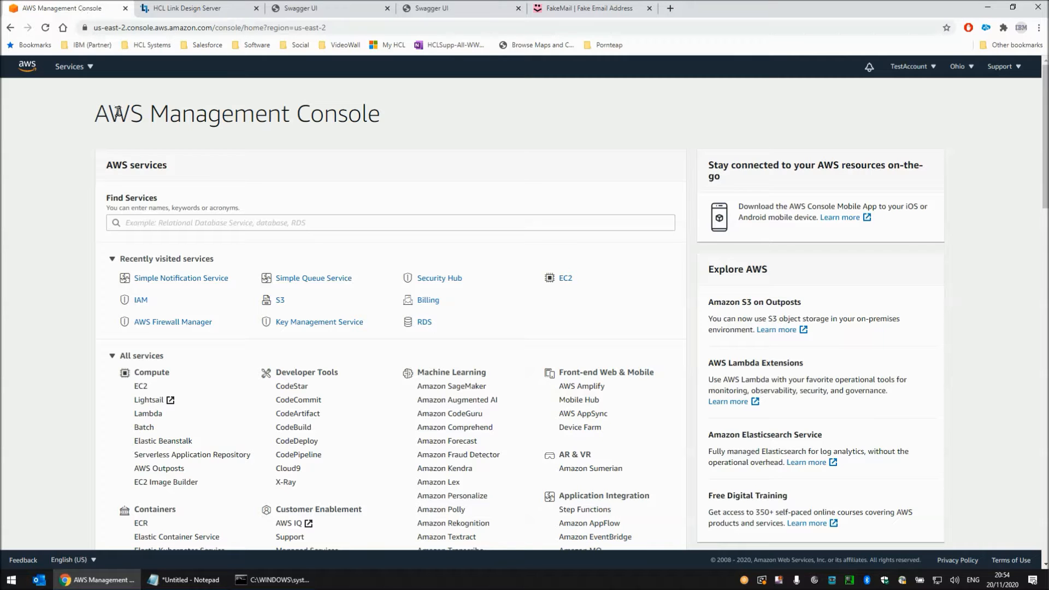
click(198, 280)
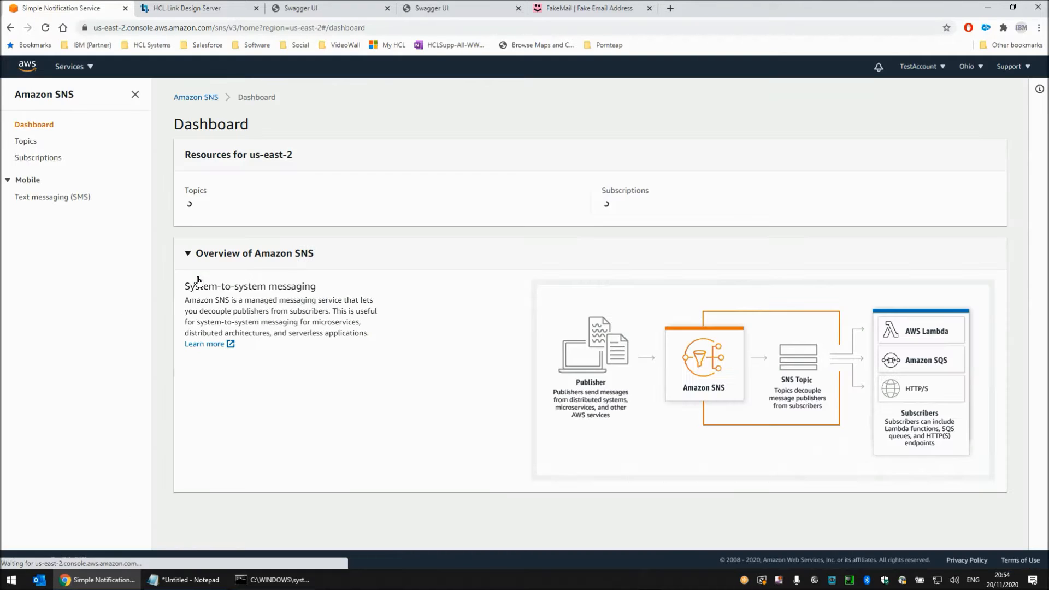
click(44, 158)
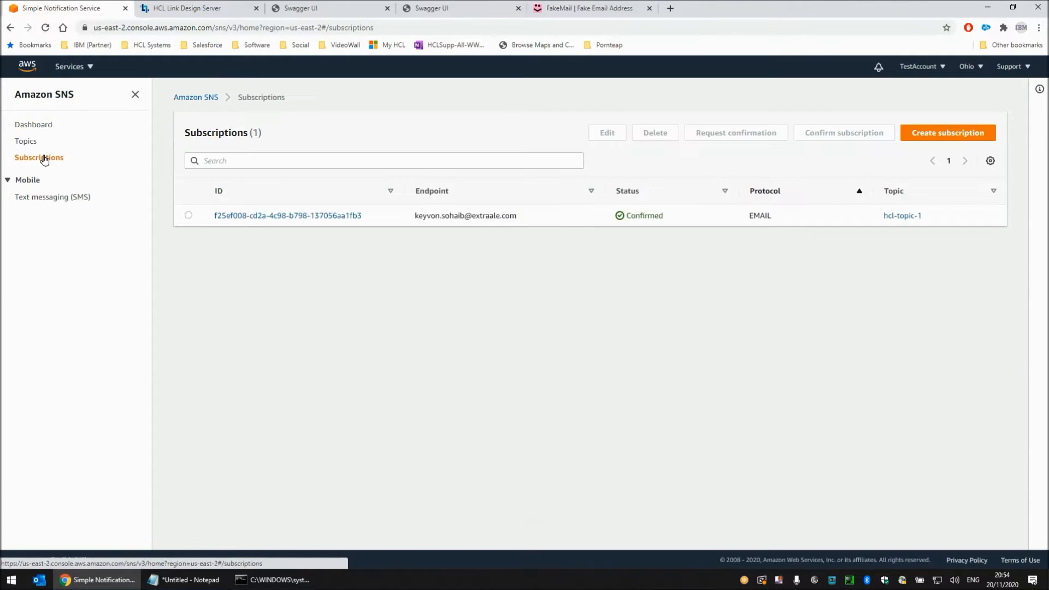
click(929, 133)
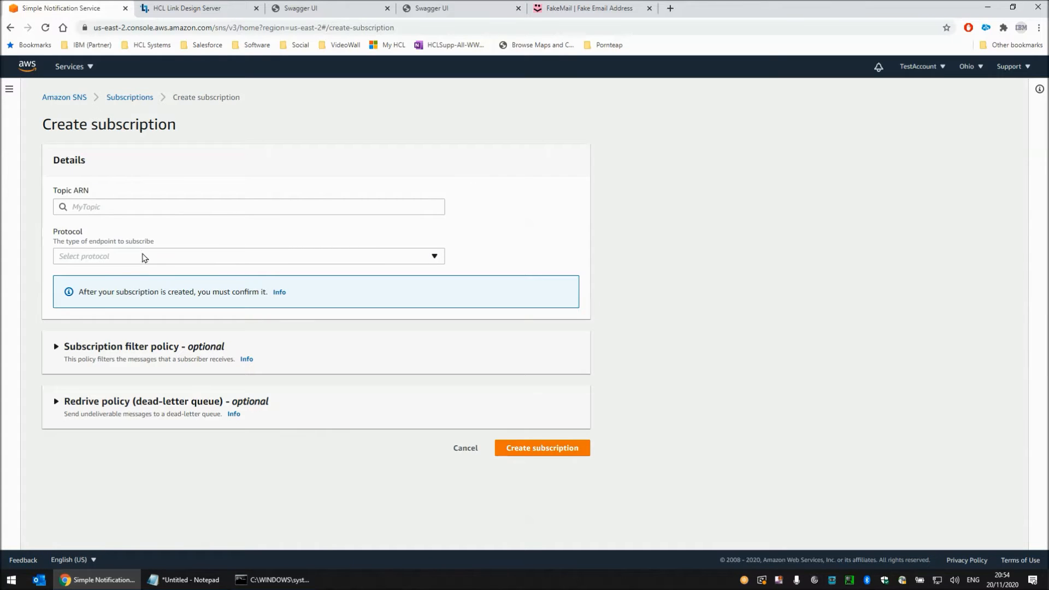
click(127, 259)
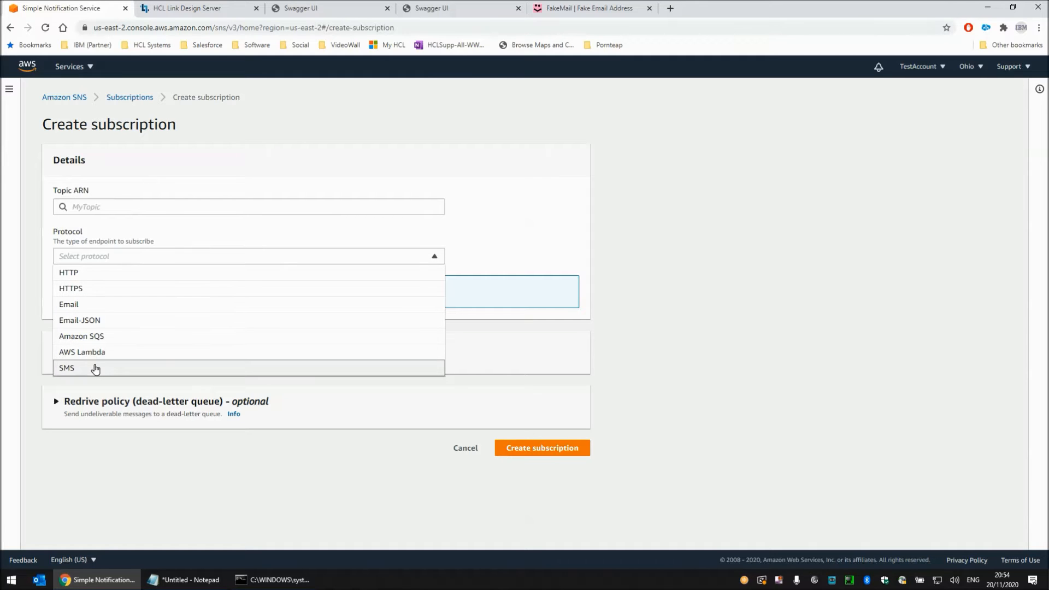
click(95, 368)
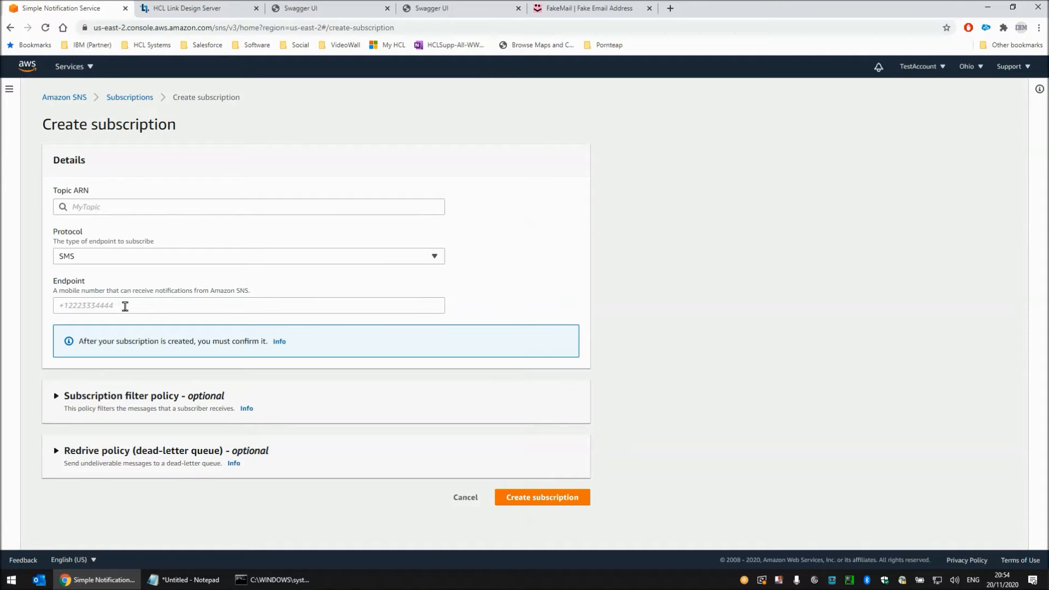